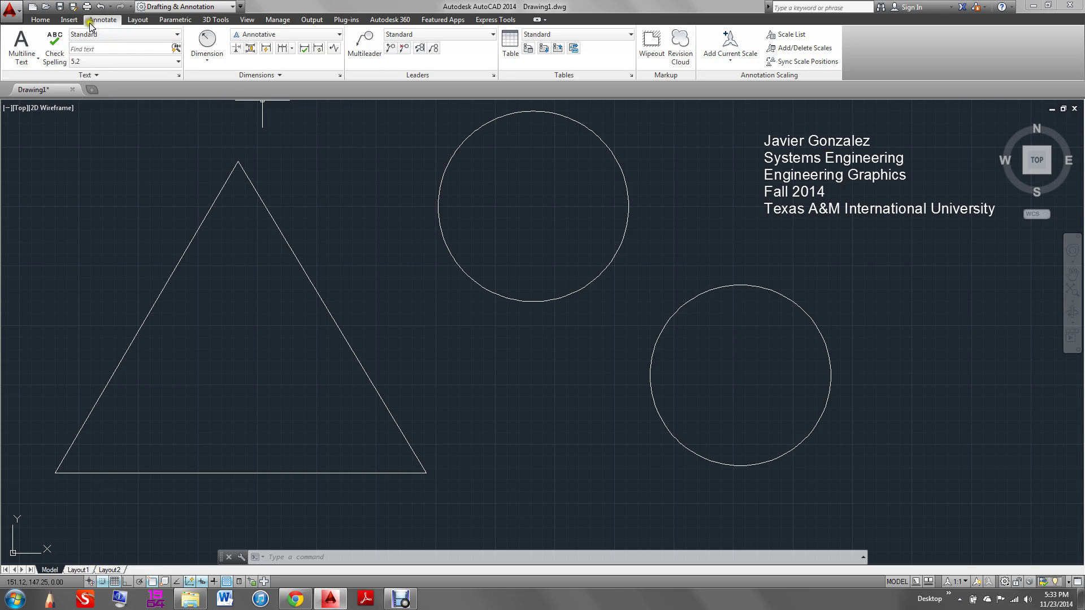
Step: Place a radius dimension reading R20.0062 inside the upper circle
{"action": "left_click", "coordinate": [207, 60]}
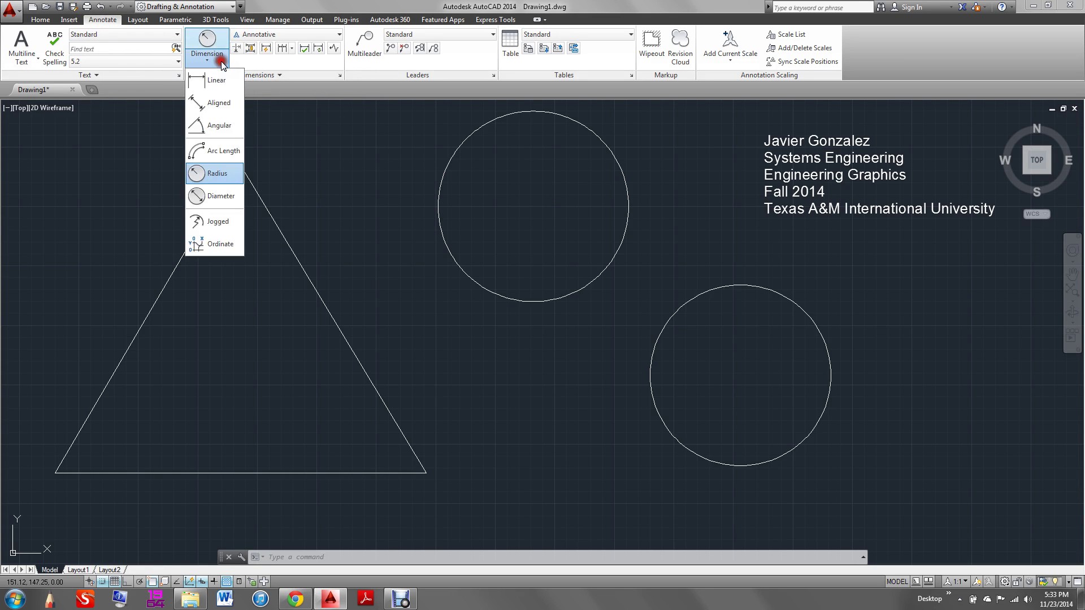
{"action": "left_click", "coordinate": [222, 174]}
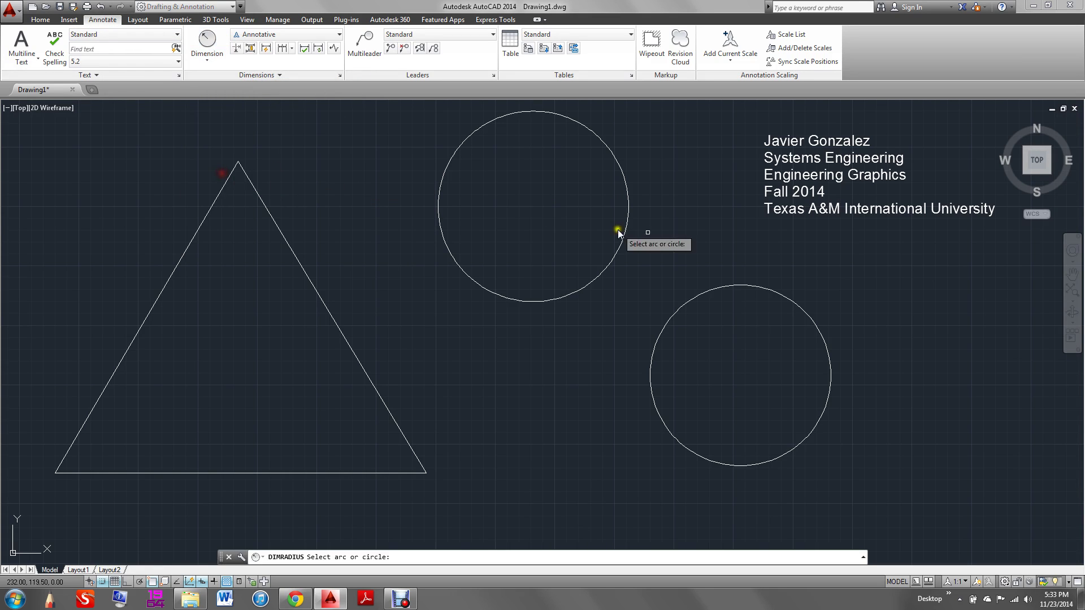
{"action": "left_click", "coordinate": [598, 151]}
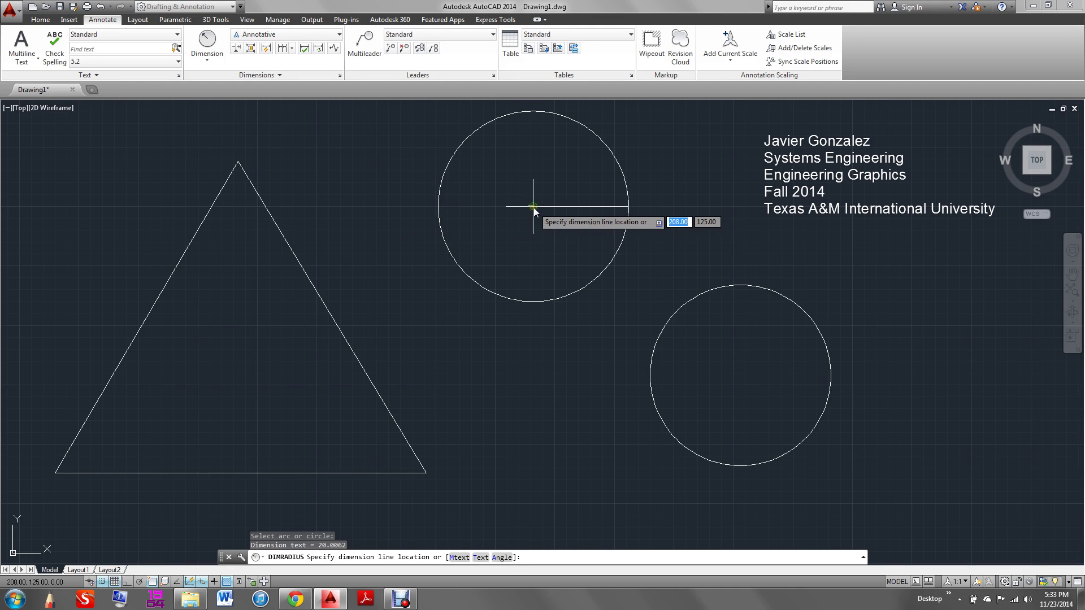
{"action": "left_click", "coordinate": [533, 209]}
{"action": "scroll", "coordinate": [534, 209], "scroll_direction": "up", "scroll_amount": 6}
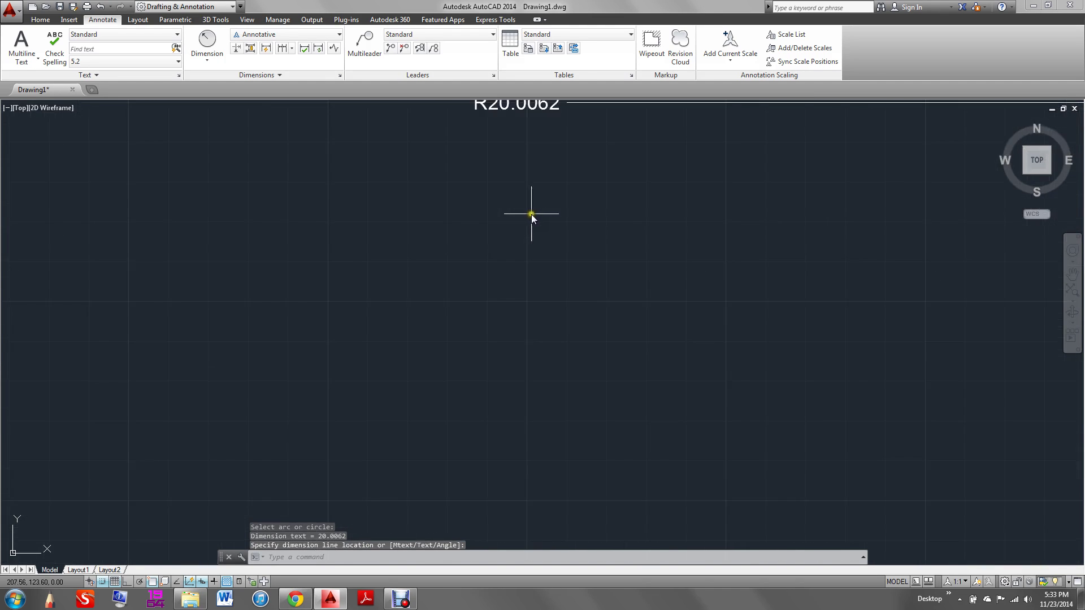
{"action": "middle_click_drag", "start_coordinate": [531, 215], "coordinate": [504, 362]}
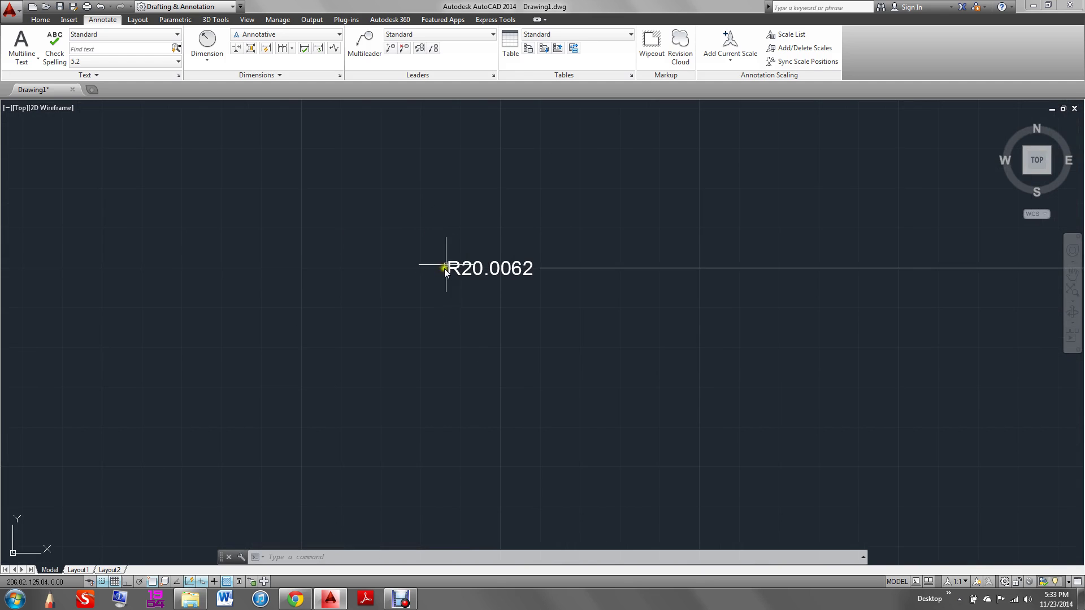
{"action": "scroll", "coordinate": [469, 260], "scroll_direction": "down", "scroll_amount": 2}
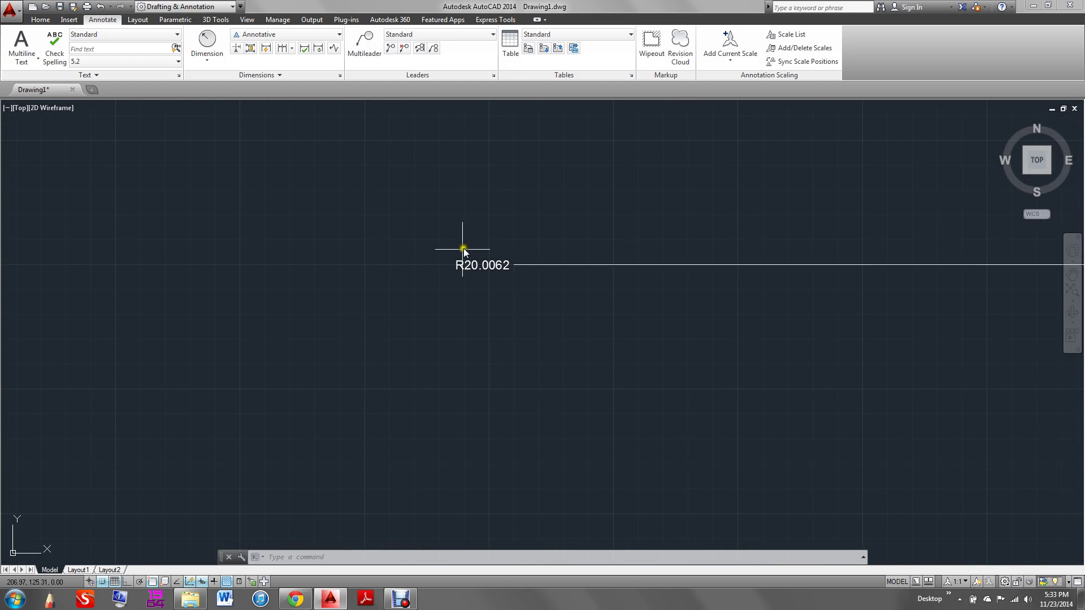
{"action": "scroll", "coordinate": [625, 294], "scroll_direction": "down", "scroll_amount": 6}
{"action": "mouse_move", "coordinate": [766, 346]}
{"action": "middle_mouse_down"}
{"action": "mouse_move", "coordinate": [528, 189]}
{"action": "mouse_move", "coordinate": [598, 233]}
{"action": "middle_mouse_up"}
{"action": "scroll", "coordinate": [529, 189], "scroll_direction": "down", "scroll_amount": 4}
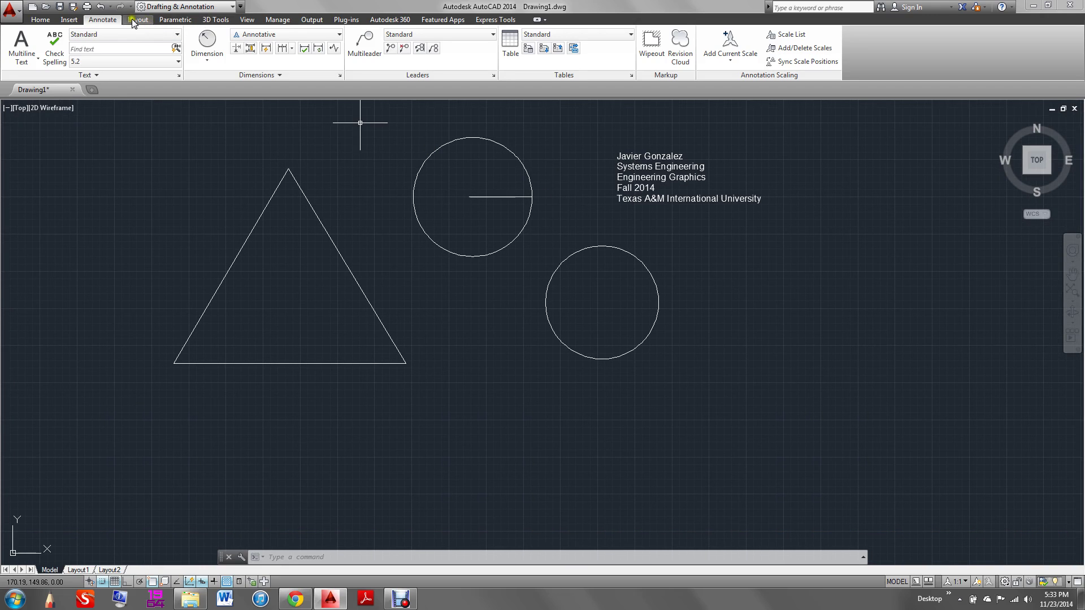
Step: Place a Ø38.0000 diameter dimension inside the lower circle
{"action": "left_click", "coordinate": [207, 59]}
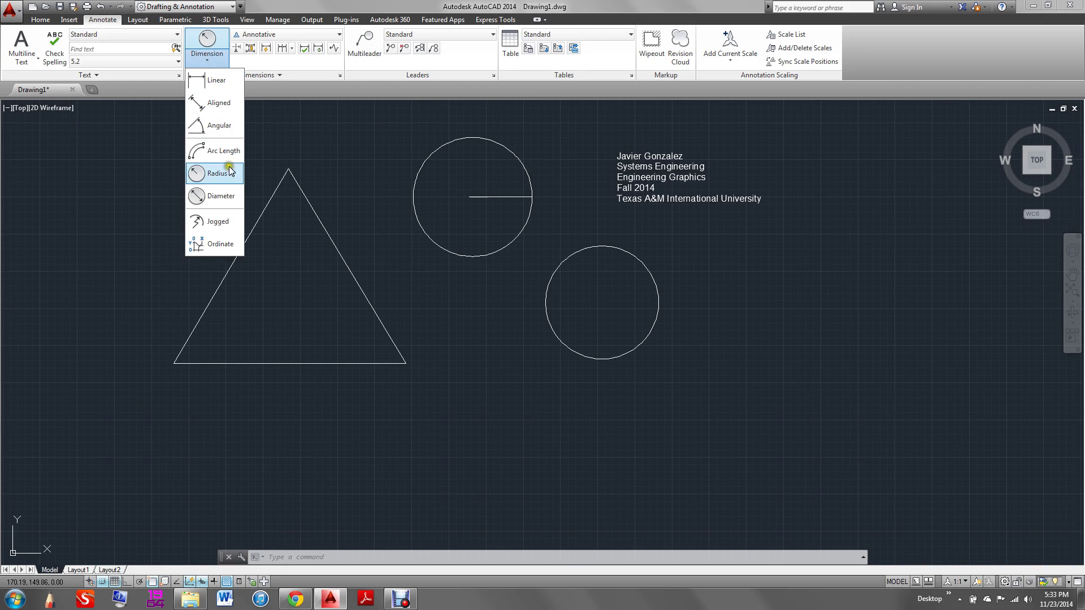
{"action": "left_click", "coordinate": [216, 193]}
{"action": "scroll", "coordinate": [666, 313], "scroll_direction": "up", "scroll_amount": 4}
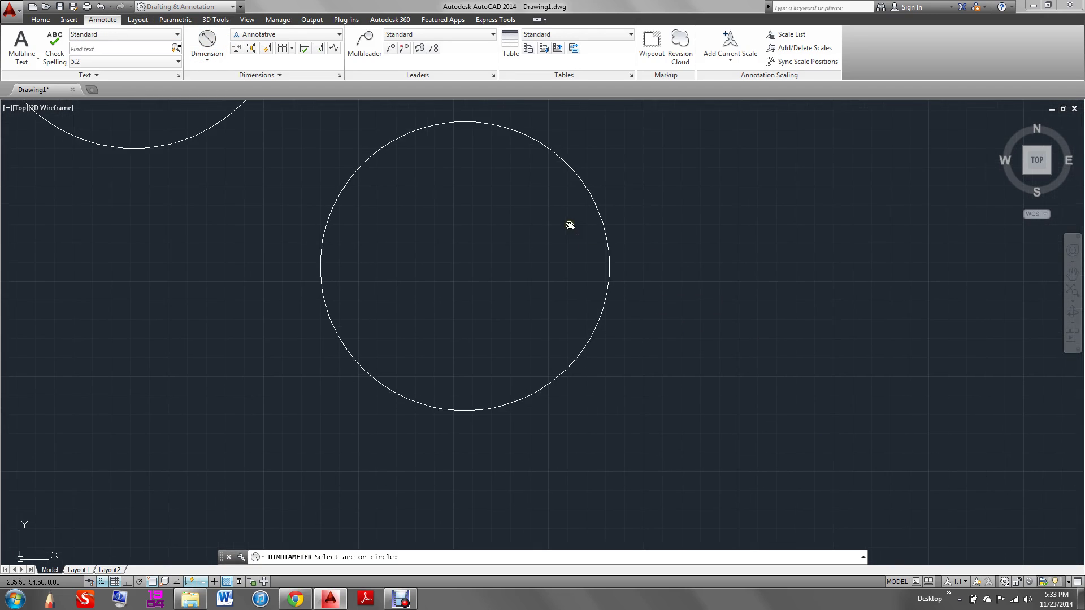
{"action": "middle_click_drag", "start_coordinate": [569, 225], "coordinate": [605, 276]}
{"action": "left_click", "coordinate": [625, 254]}
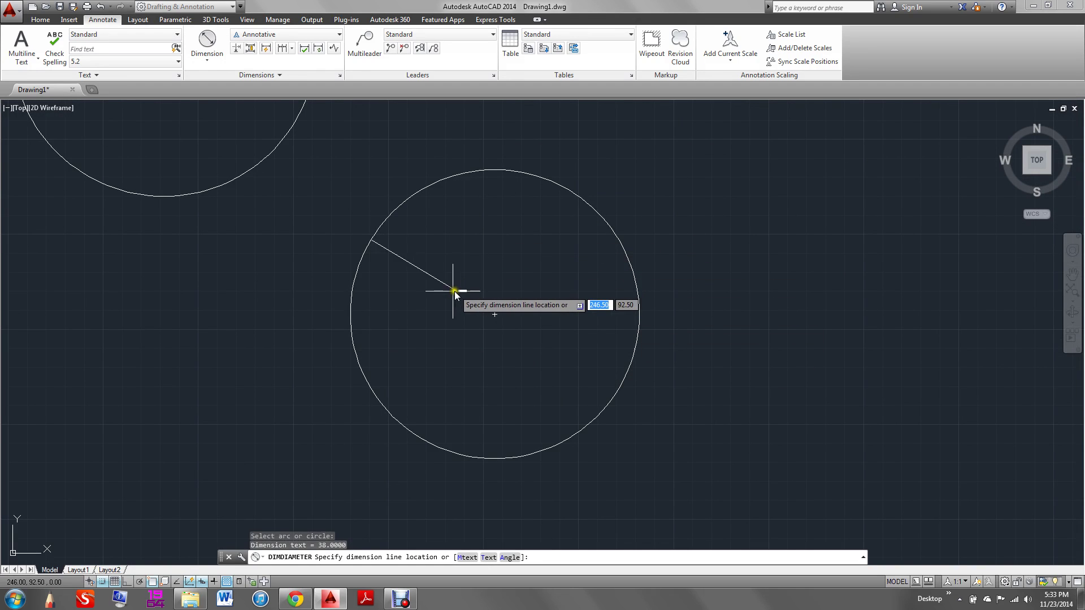
{"action": "left_click", "coordinate": [495, 315]}
{"action": "scroll", "coordinate": [492, 313], "scroll_direction": "up", "scroll_amount": 5}
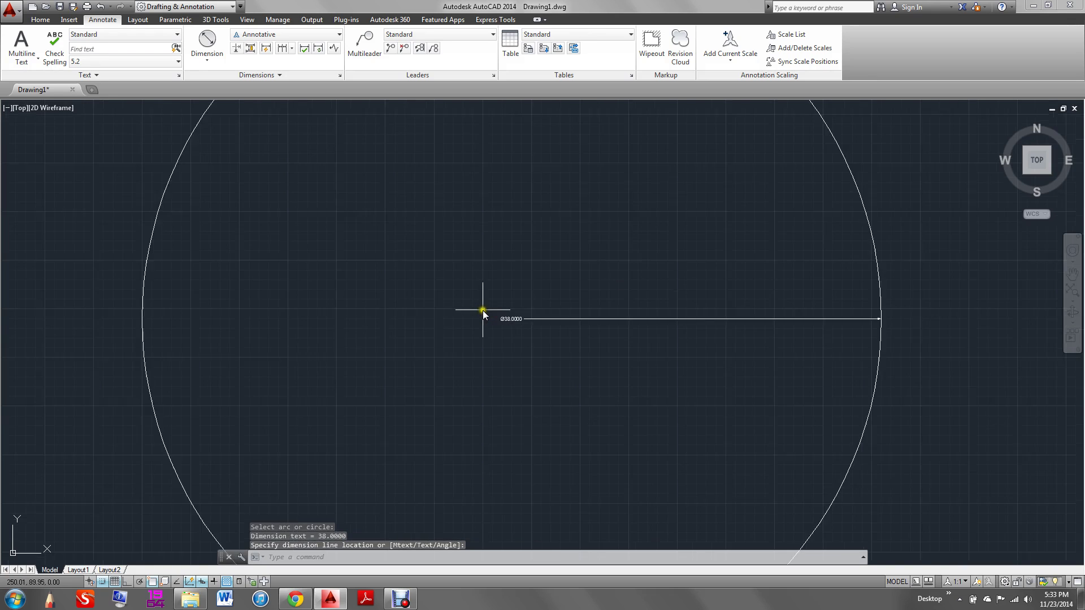
{"action": "scroll", "coordinate": [481, 238], "scroll_direction": "up", "scroll_amount": 4}
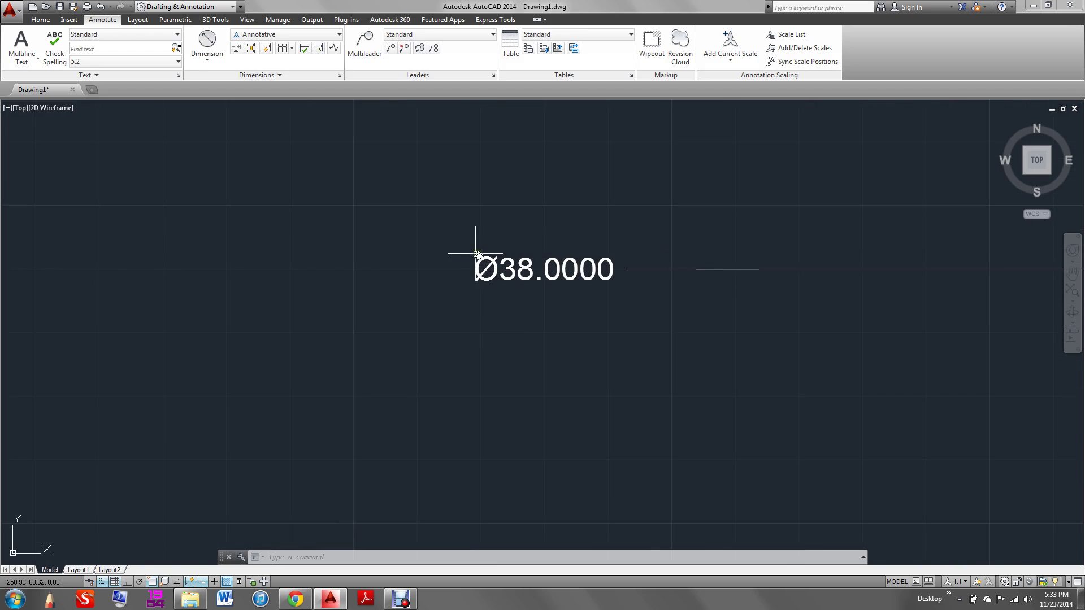
{"action": "scroll", "coordinate": [474, 251], "scroll_direction": "down", "scroll_amount": 5}
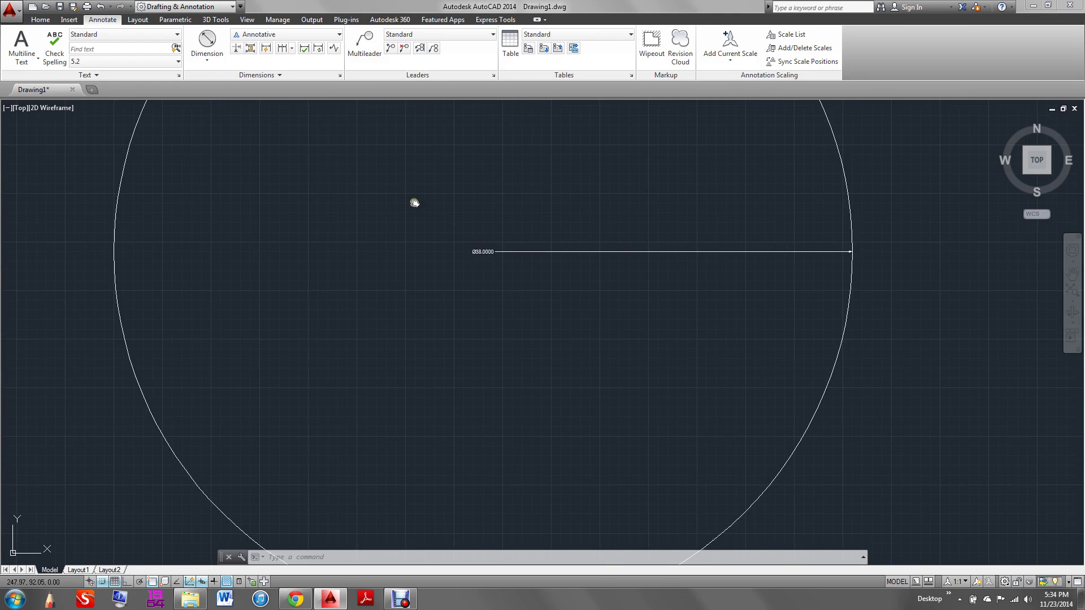
{"action": "scroll", "coordinate": [584, 397], "scroll_direction": "down", "scroll_amount": 2}
{"action": "scroll", "coordinate": [380, 225], "scroll_direction": "down", "scroll_amount": 2}
Step: Round the R20.0062 radius dimension to whole-number precision
{"action": "scroll", "coordinate": [296, 170], "scroll_direction": "down", "scroll_amount": 3}
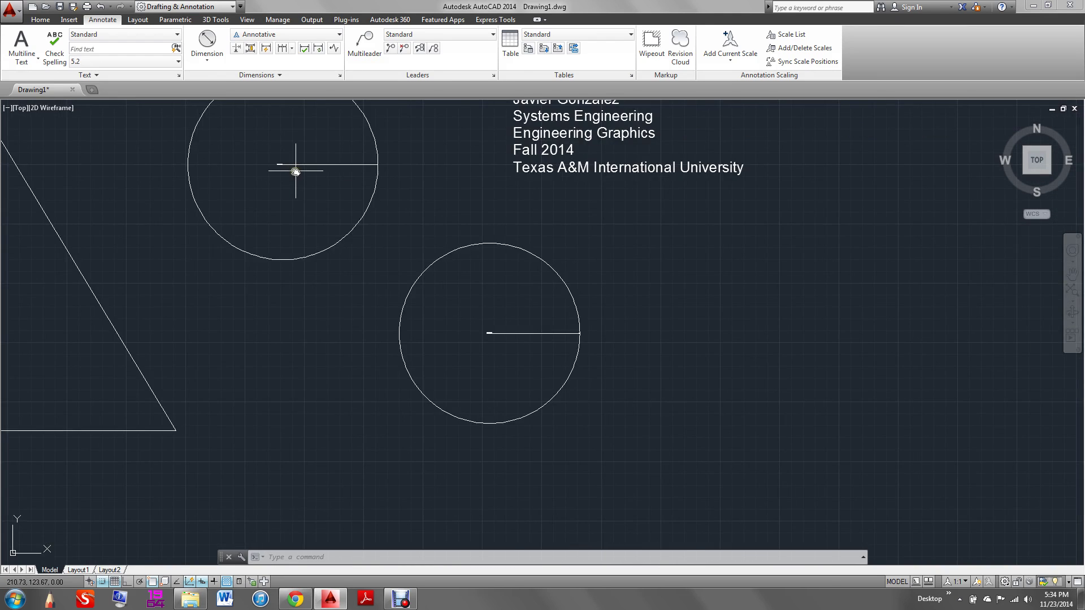
{"action": "scroll", "coordinate": [262, 155], "scroll_direction": "up", "scroll_amount": 3}
{"action": "middle_click_drag", "start_coordinate": [262, 155], "coordinate": [388, 251]}
{"action": "scroll", "coordinate": [388, 251], "scroll_direction": "up", "scroll_amount": 10}
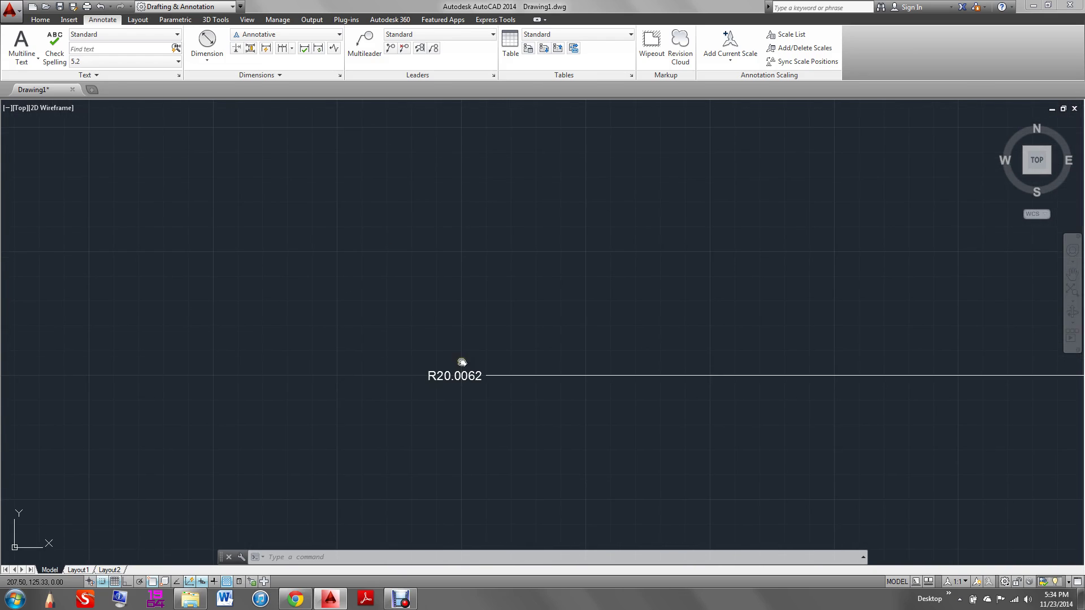
{"action": "middle_click_drag", "start_coordinate": [460, 361], "coordinate": [522, 264]}
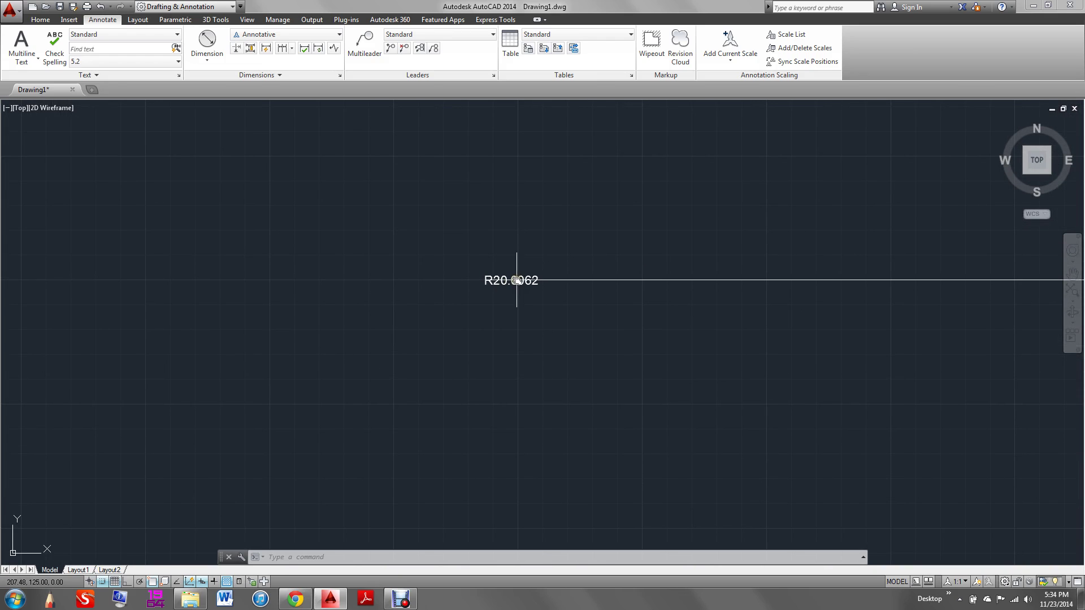
{"action": "right_click", "coordinate": [491, 281]}
{"action": "left_click", "coordinate": [501, 281]}
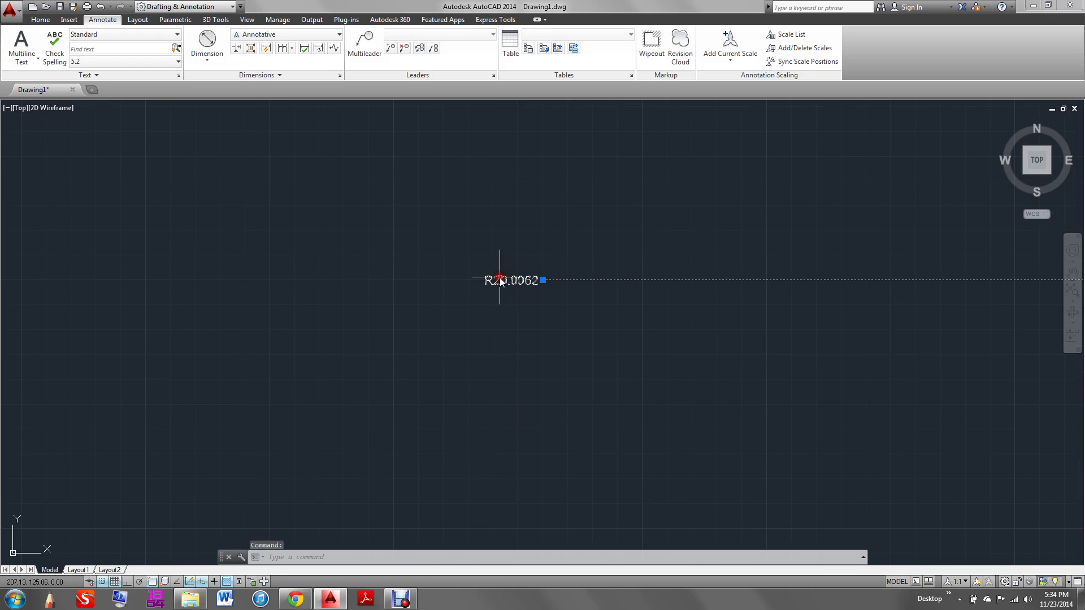
{"action": "right_click", "coordinate": [506, 283]}
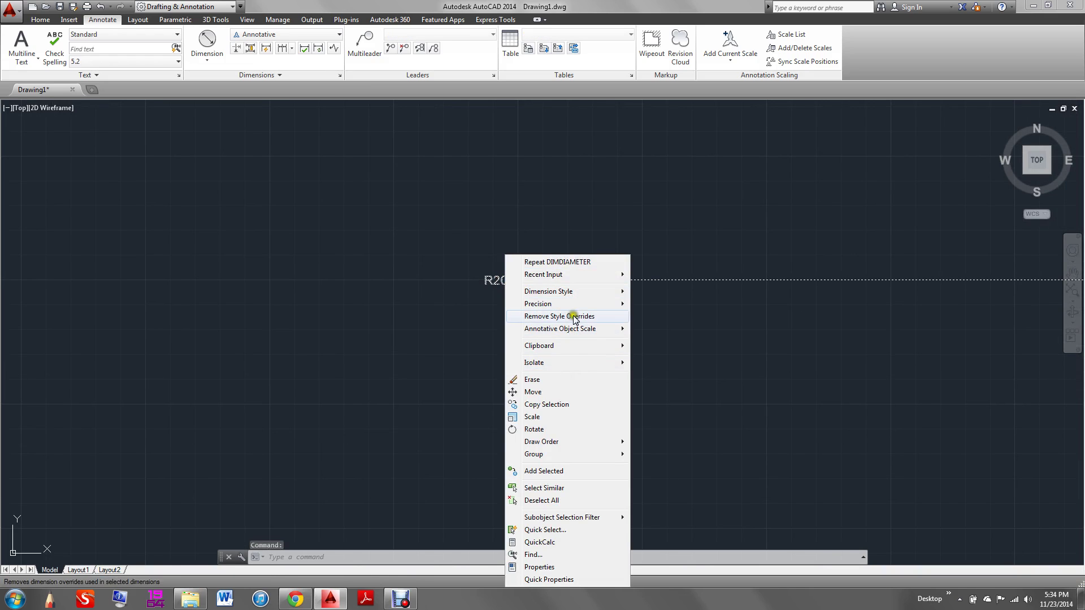
{"action": "mouse_move", "coordinate": [585, 303]}
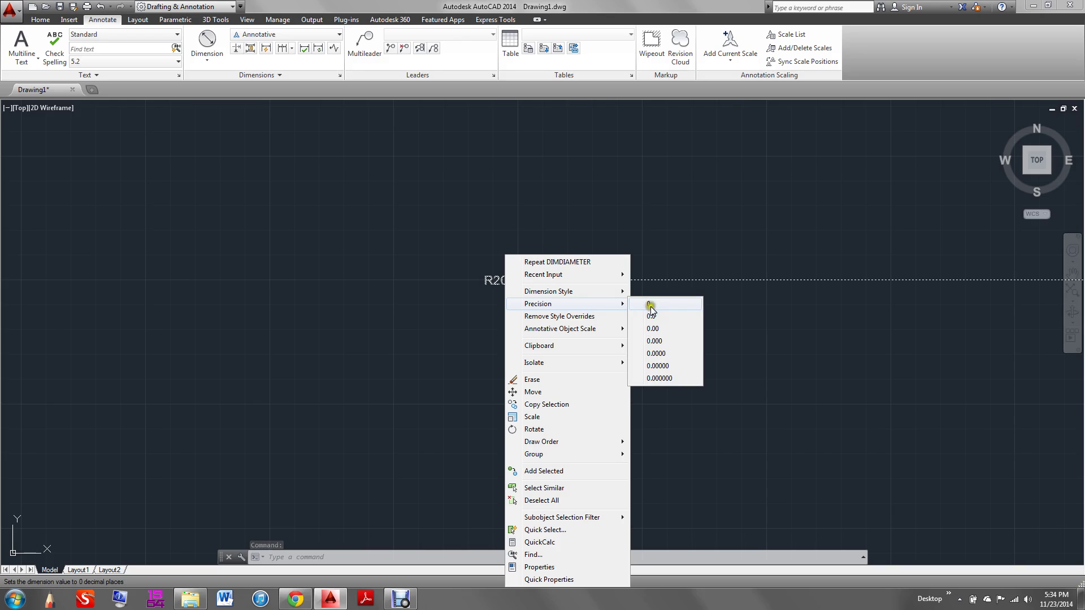
{"action": "left_click", "coordinate": [666, 320]}
{"action": "left_click", "coordinate": [651, 304]}
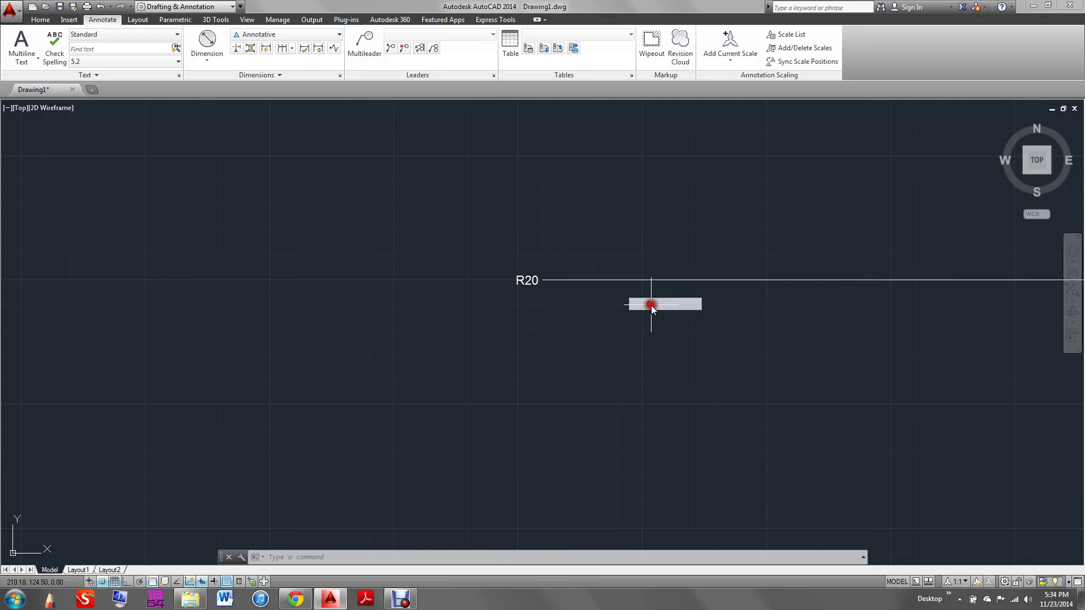
Step: Change the radius dimension's precision to one decimal place (0.0)
{"action": "right_click", "coordinate": [528, 281]}
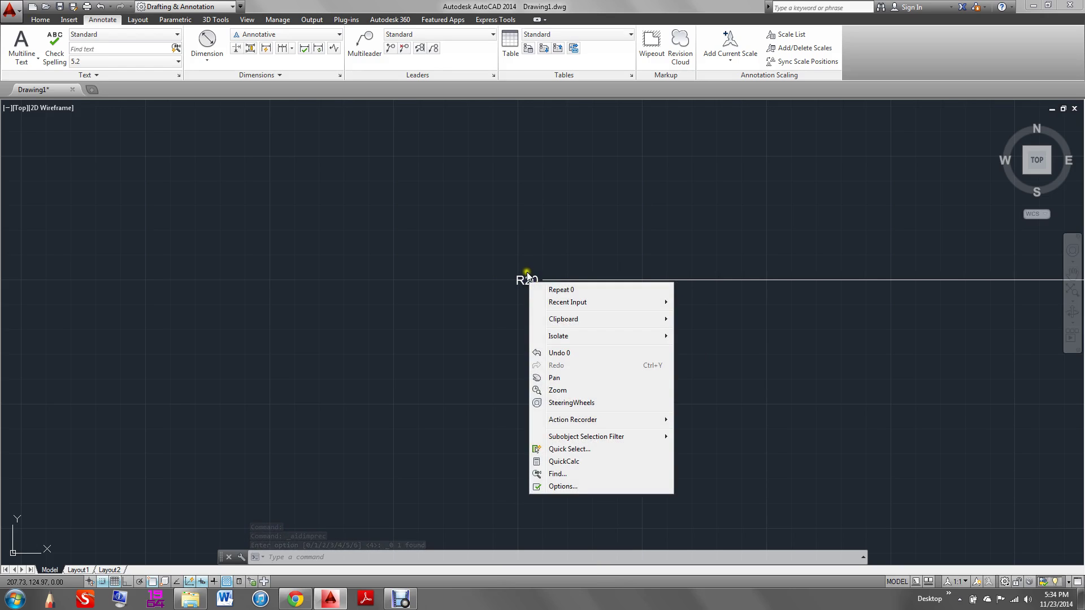
{"action": "left_click", "coordinate": [525, 281]}
{"action": "scroll", "coordinate": [527, 282], "scroll_direction": "down", "scroll_amount": 8}
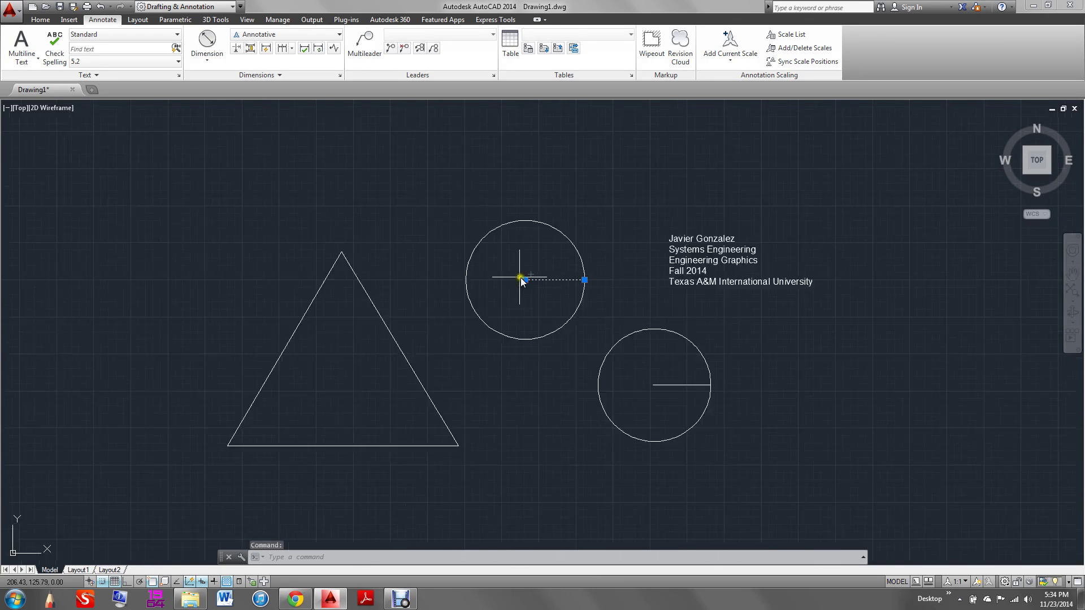
{"action": "middle_click_drag", "start_coordinate": [574, 351], "coordinate": [635, 315]}
{"action": "scroll", "coordinate": [601, 281], "scroll_direction": "up", "scroll_amount": 6}
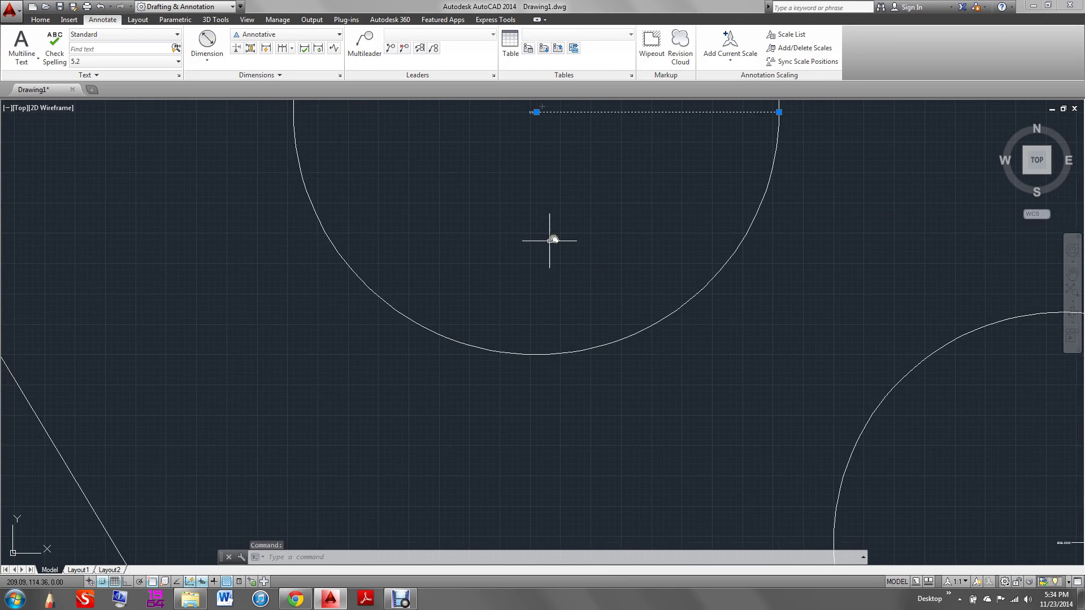
{"action": "scroll", "coordinate": [551, 240], "scroll_direction": "up", "scroll_amount": 7}
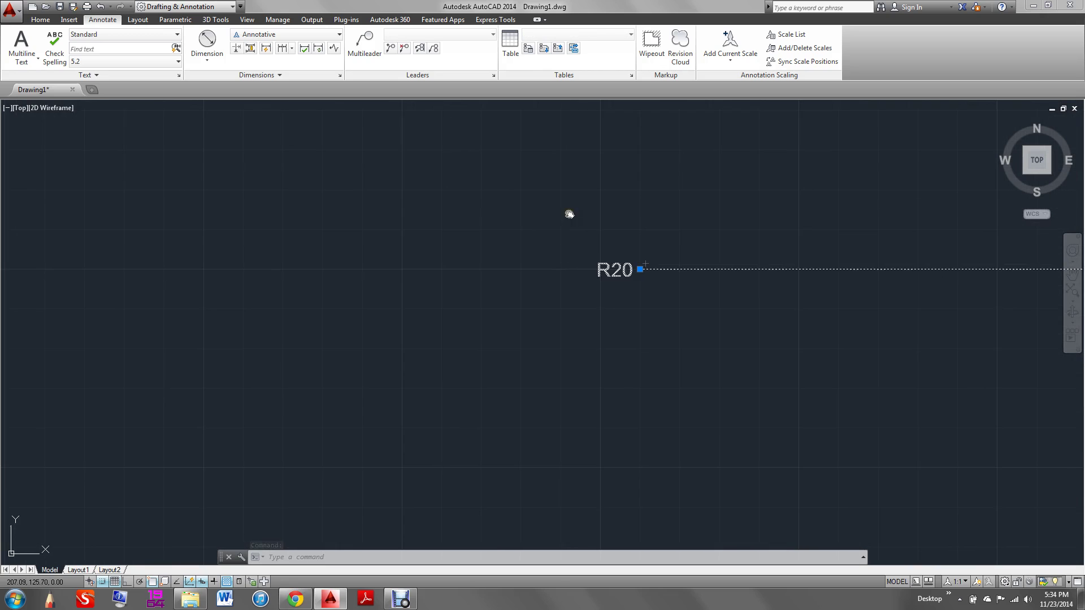
{"action": "middle_click_drag", "start_coordinate": [569, 214], "coordinate": [520, 253]}
{"action": "right_click", "coordinate": [572, 299]}
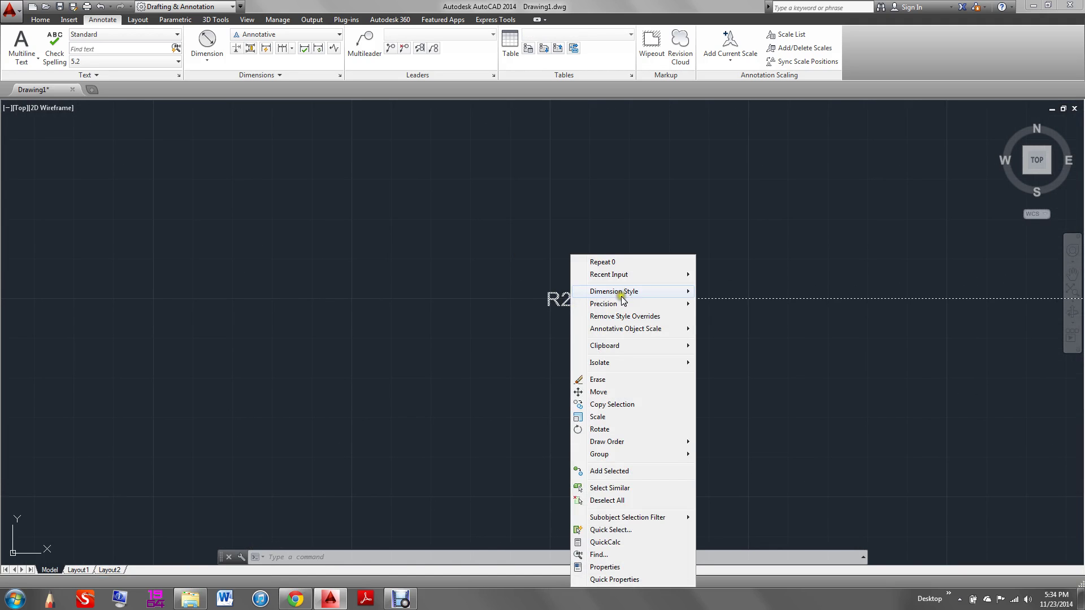
{"action": "mouse_move", "coordinate": [637, 294]}
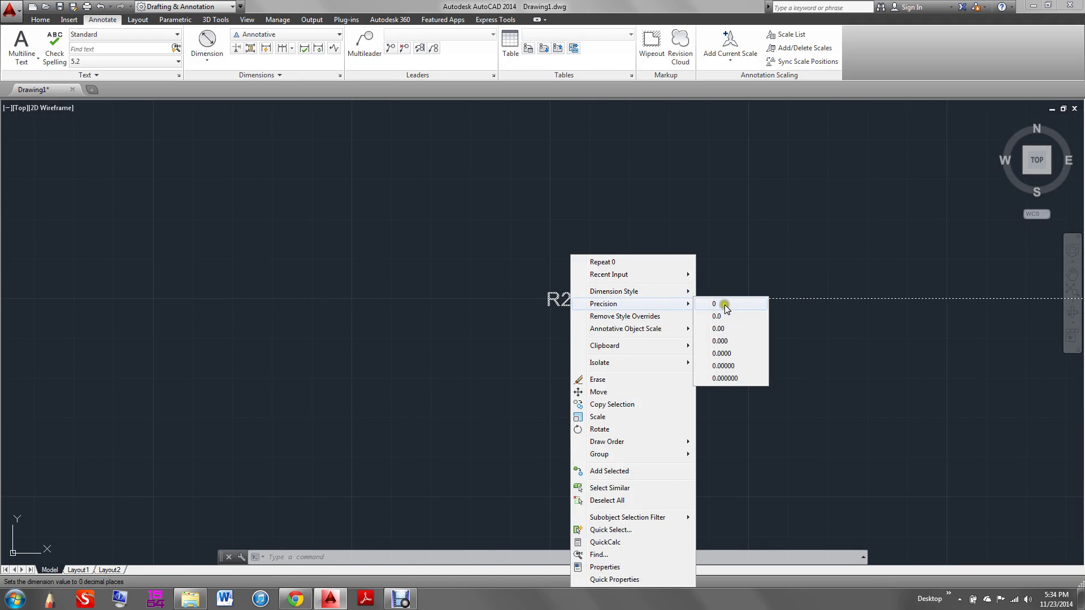
{"action": "left_click", "coordinate": [726, 317]}
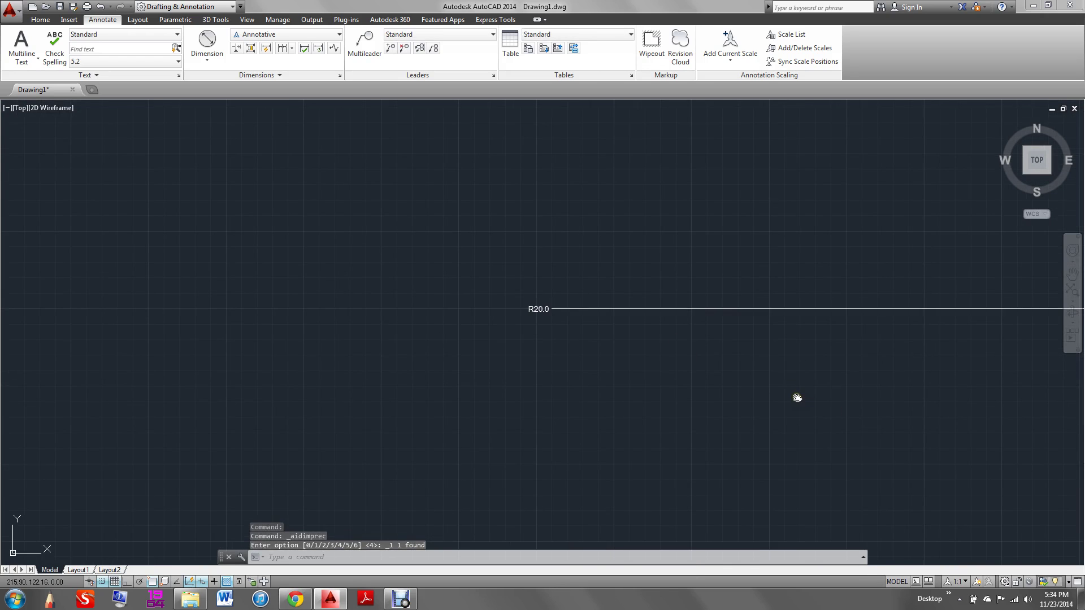
Step: Set the Ø38.0000 diameter dimension to 0.0 precision
{"action": "mouse_move", "coordinate": [797, 397]}
{"action": "middle_mouse_down"}
{"action": "mouse_move", "coordinate": [645, 269]}
{"action": "mouse_move", "coordinate": [601, 250]}
{"action": "mouse_move", "coordinate": [591, 270]}
{"action": "mouse_move", "coordinate": [561, 259]}
{"action": "mouse_move", "coordinate": [509, 211]}
{"action": "mouse_move", "coordinate": [508, 229]}
{"action": "middle_mouse_up"}
{"action": "scroll", "coordinate": [599, 252], "scroll_direction": "down", "scroll_amount": 7}
{"action": "scroll", "coordinate": [562, 259], "scroll_direction": "up", "scroll_amount": 8}
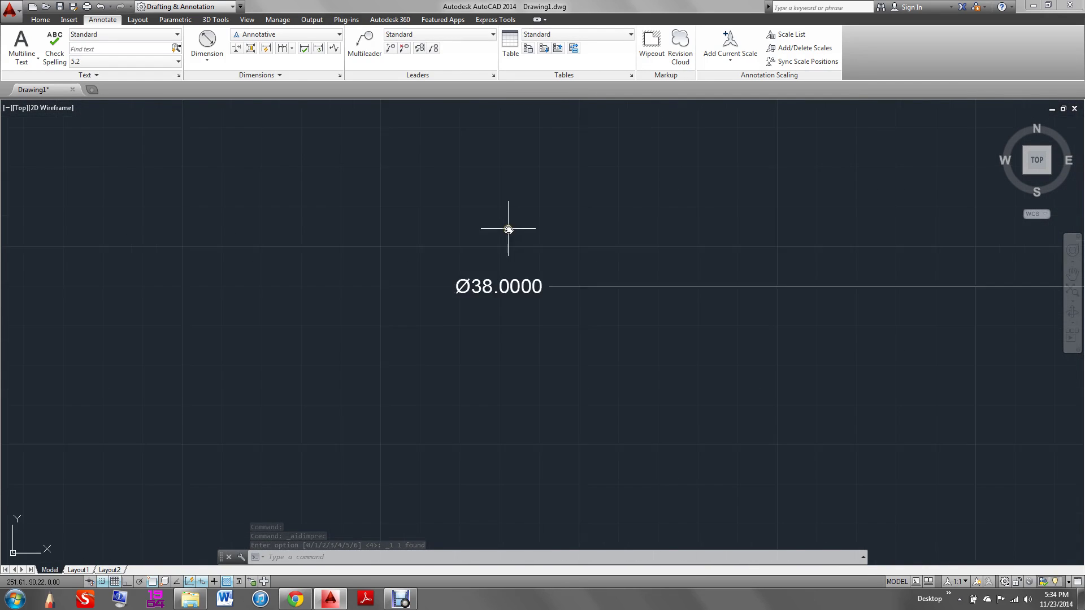
{"action": "scroll", "coordinate": [508, 229], "scroll_direction": "up", "scroll_amount": 2}
{"action": "left_click", "coordinate": [495, 326]}
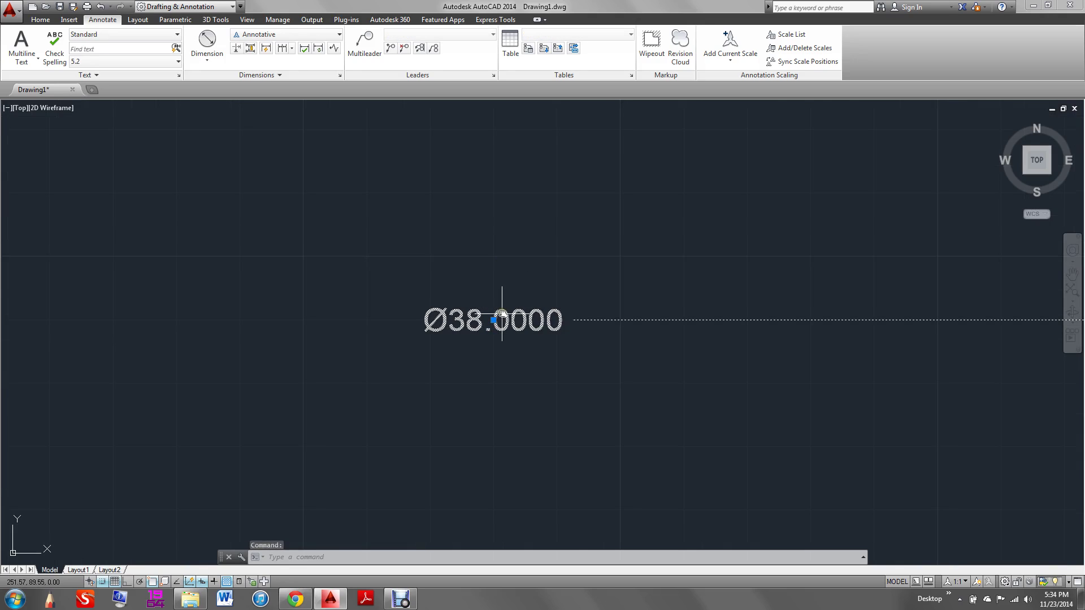
{"action": "right_click", "coordinate": [504, 319]}
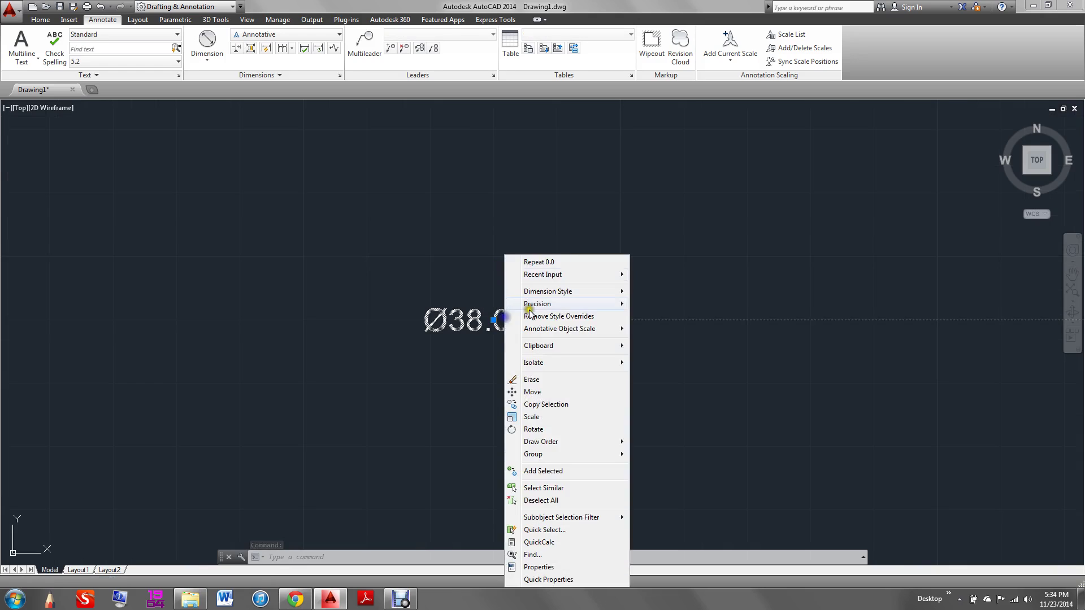
{"action": "mouse_move", "coordinate": [566, 307]}
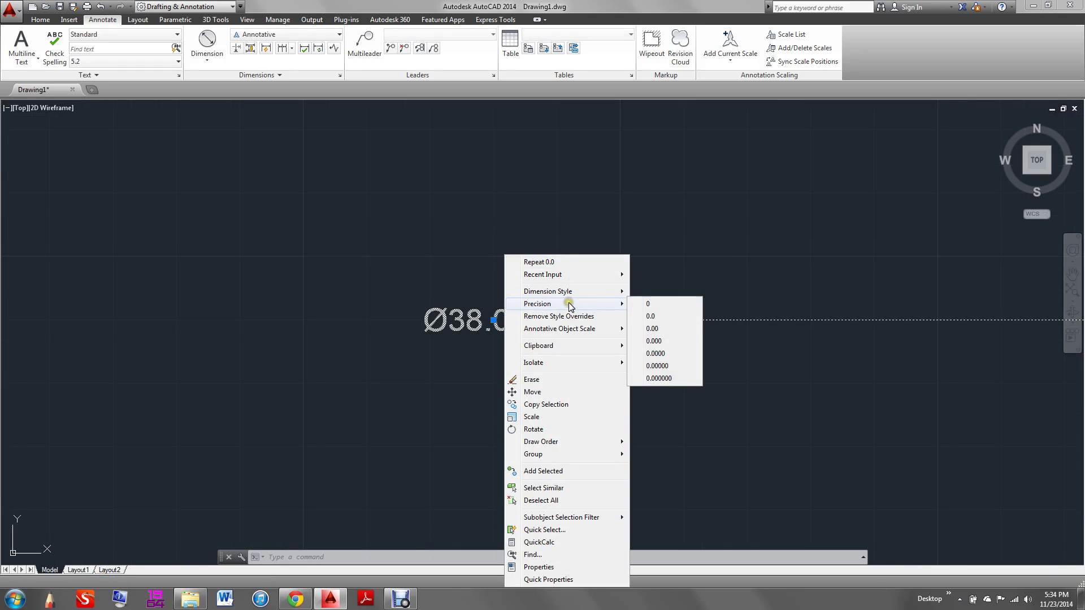
{"action": "left_click", "coordinate": [662, 317]}
{"action": "scroll", "coordinate": [443, 235], "scroll_direction": "down", "scroll_amount": 5}
Step: Center the triangle and both circles in view and open the dimension types list
{"action": "middle_click_drag", "start_coordinate": [426, 230], "coordinate": [948, 407]}
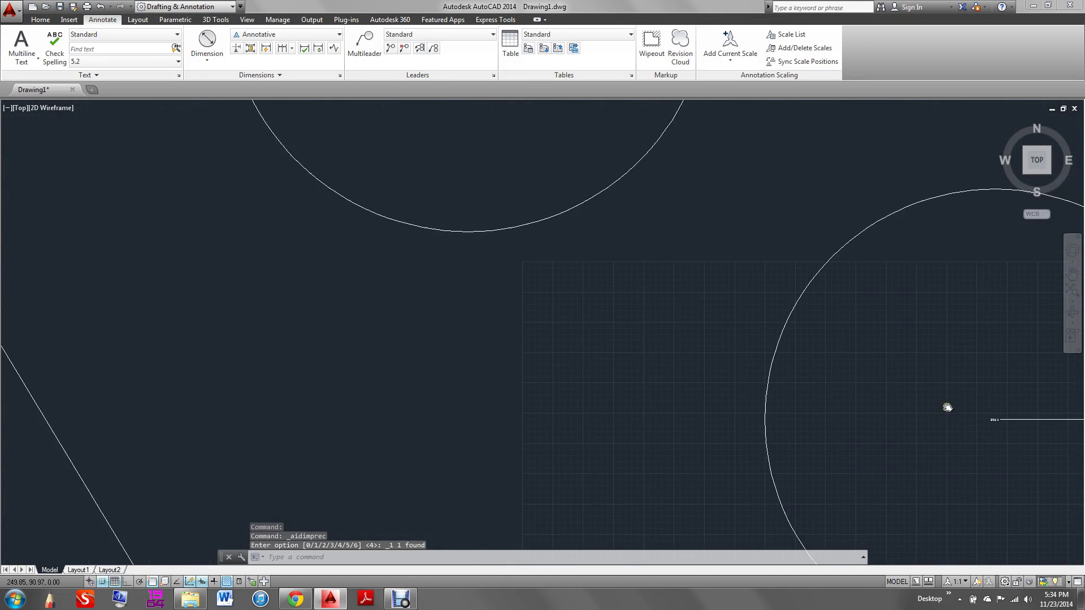
{"action": "scroll", "coordinate": [605, 293], "scroll_direction": "down", "scroll_amount": 6}
{"action": "middle_click_drag", "start_coordinate": [347, 296], "coordinate": [447, 340]}
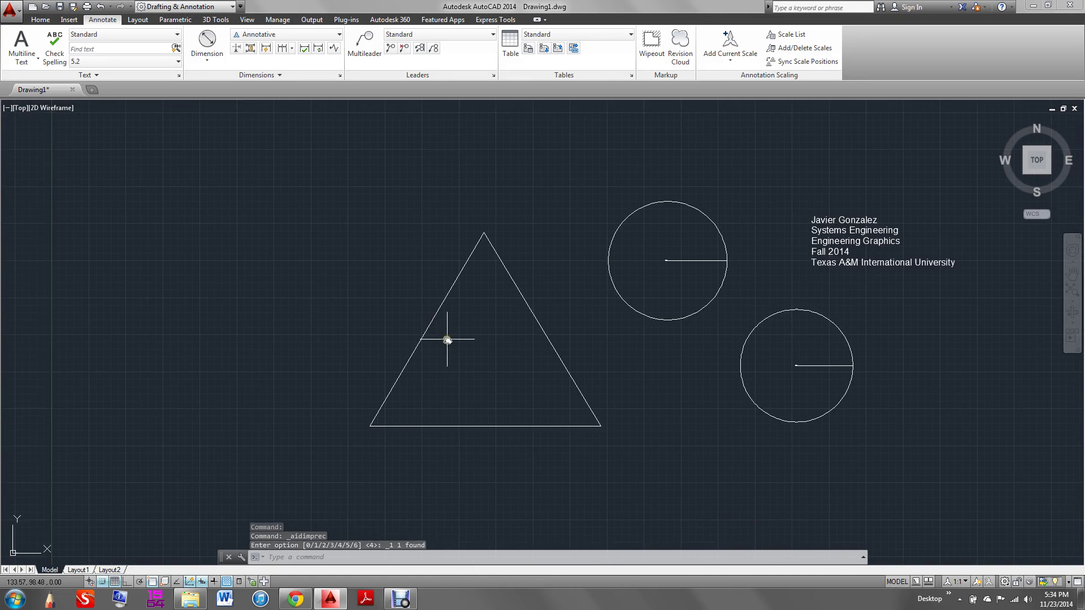
{"action": "scroll", "coordinate": [447, 340], "scroll_direction": "up", "scroll_amount": 2}
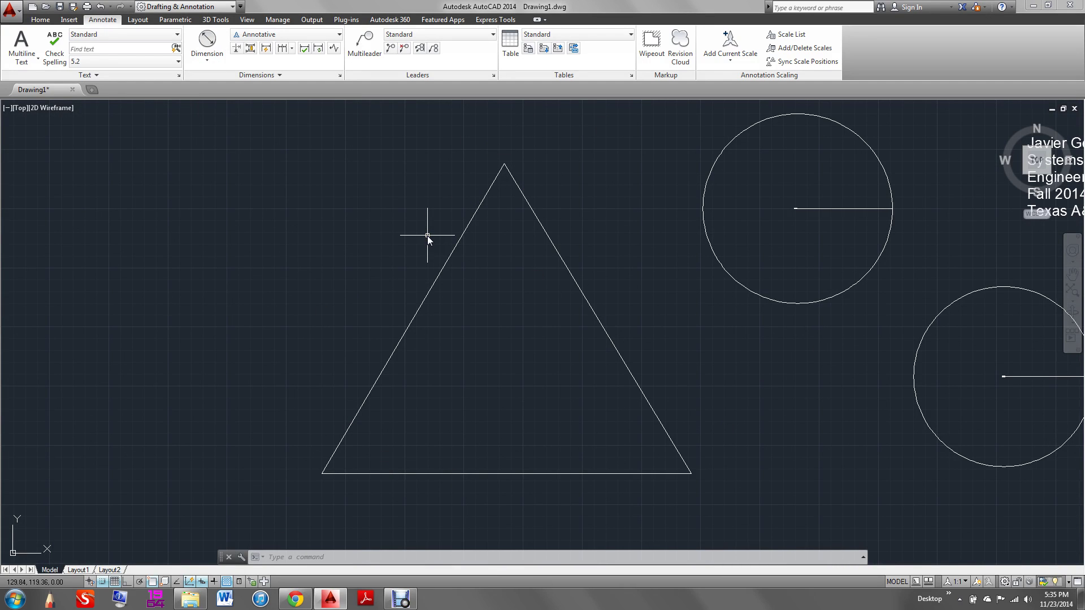
{"action": "left_click", "coordinate": [206, 60]}
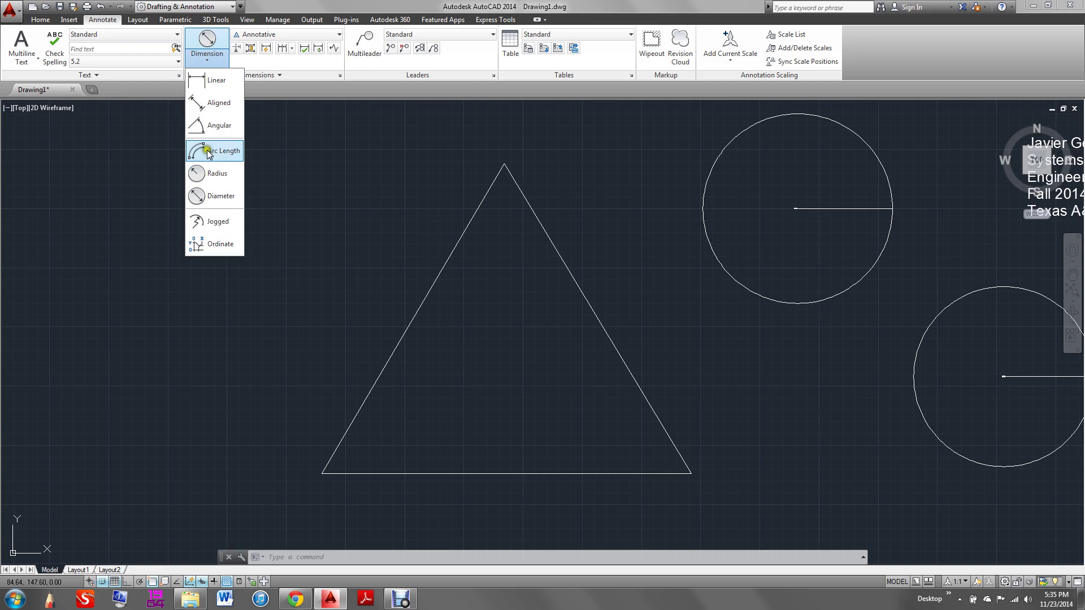
Step: Add angular dimensions at the triangle's top, bottom-left and bottom-right corners (62°, 60°, 59°)
{"action": "left_click", "coordinate": [213, 126]}
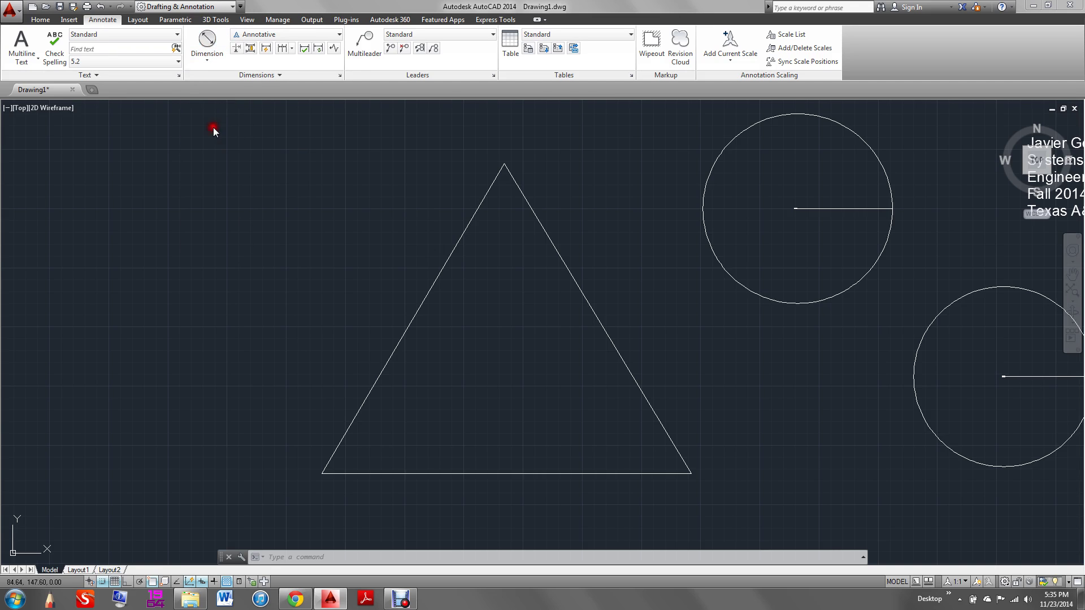
{"action": "left_click", "coordinate": [478, 203]}
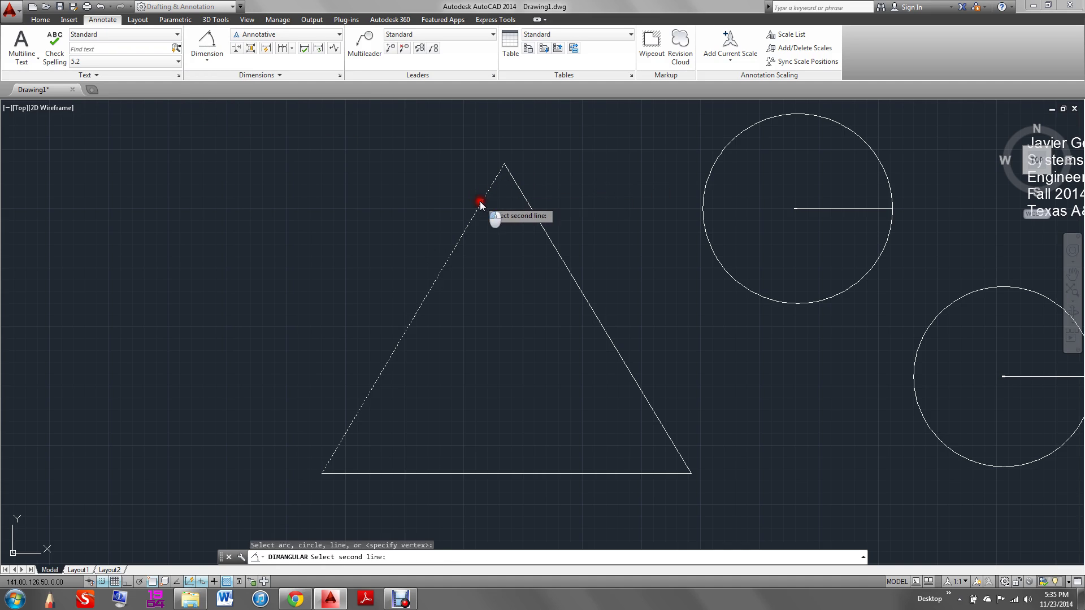
{"action": "left_click", "coordinate": [528, 204]}
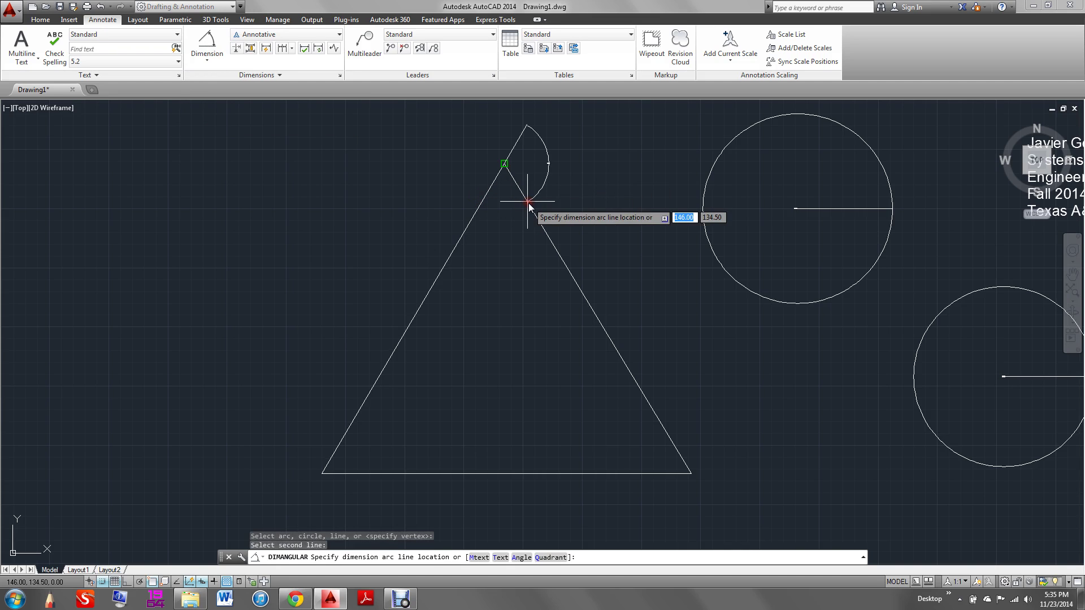
{"action": "left_click", "coordinate": [498, 242]}
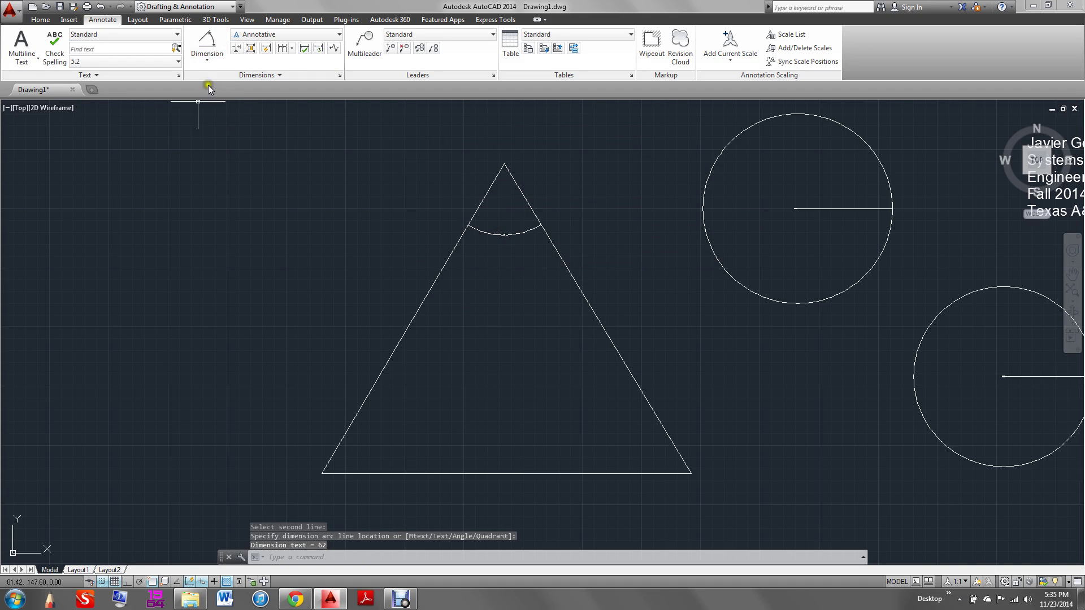
{"action": "left_click", "coordinate": [207, 43]}
{"action": "left_click", "coordinate": [368, 389]}
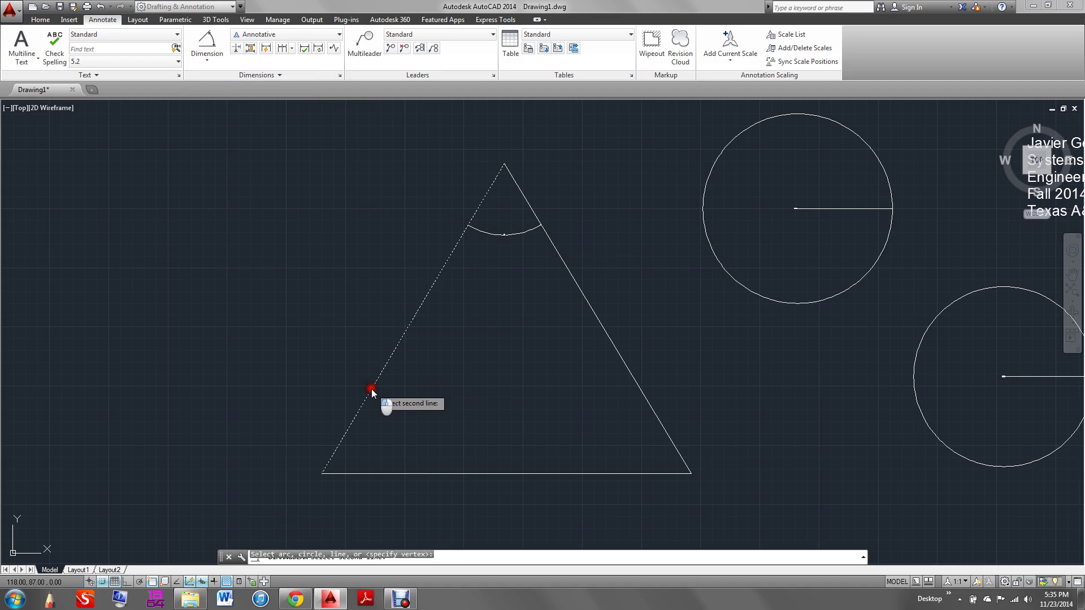
{"action": "left_click", "coordinate": [417, 474]}
{"action": "left_click", "coordinate": [398, 453]}
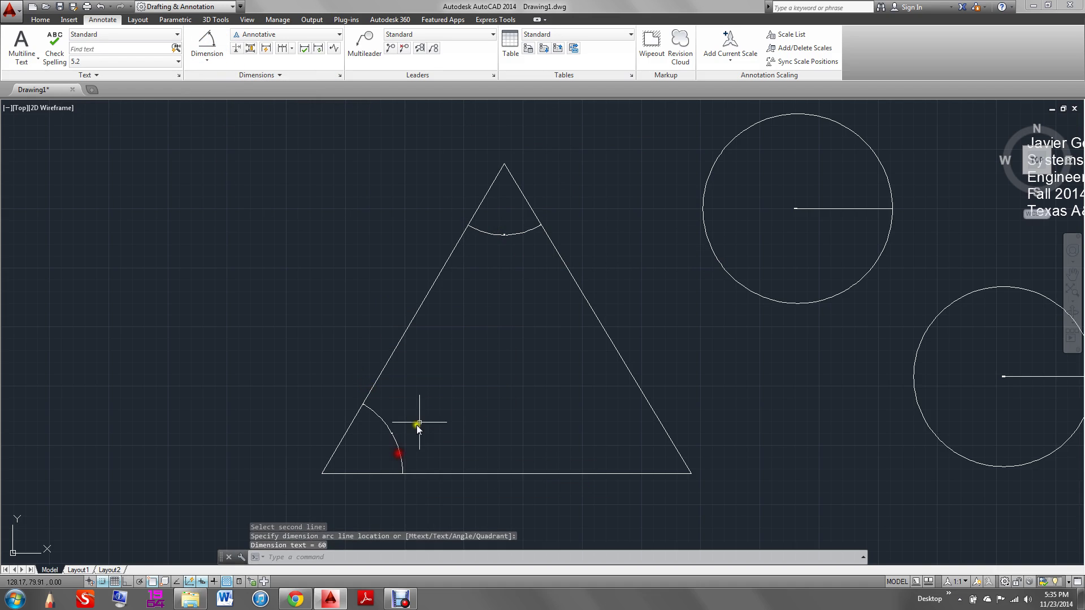
{"action": "left_click", "coordinate": [207, 42]}
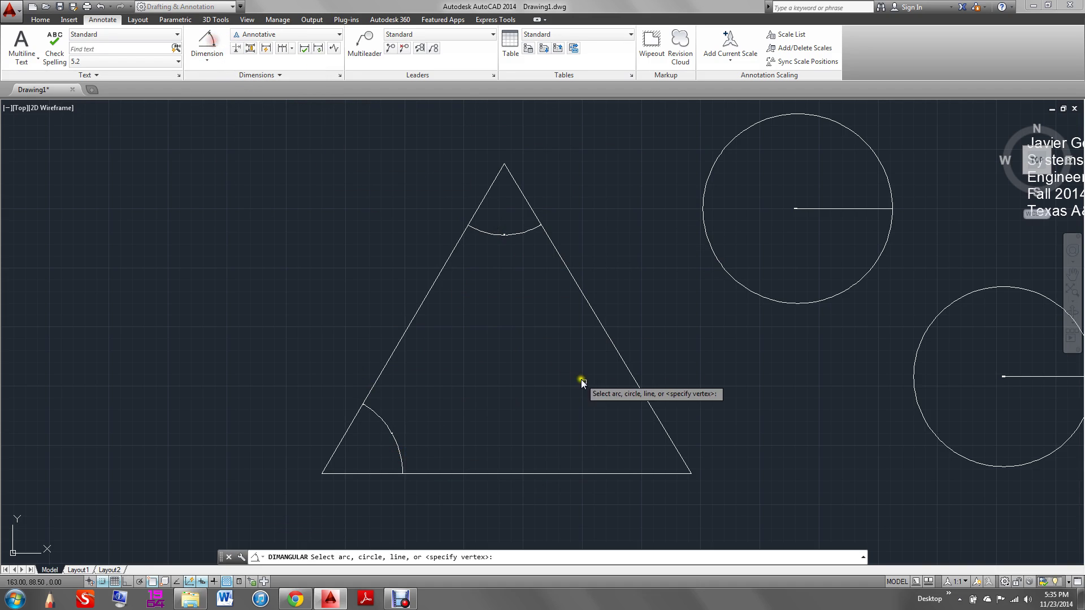
{"action": "left_click", "coordinate": [637, 389]}
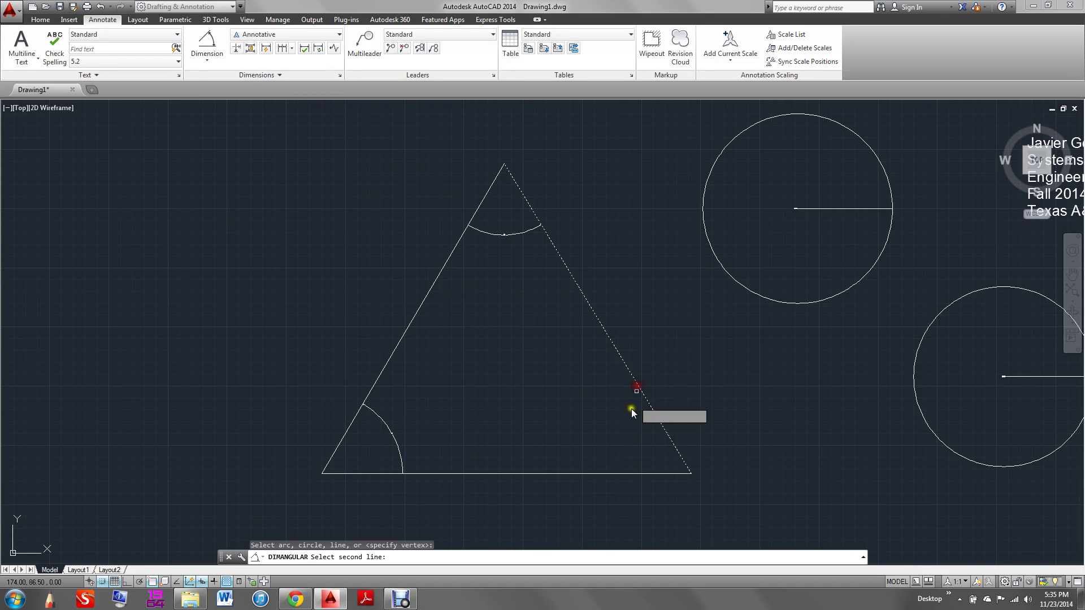
{"action": "left_click", "coordinate": [620, 474]}
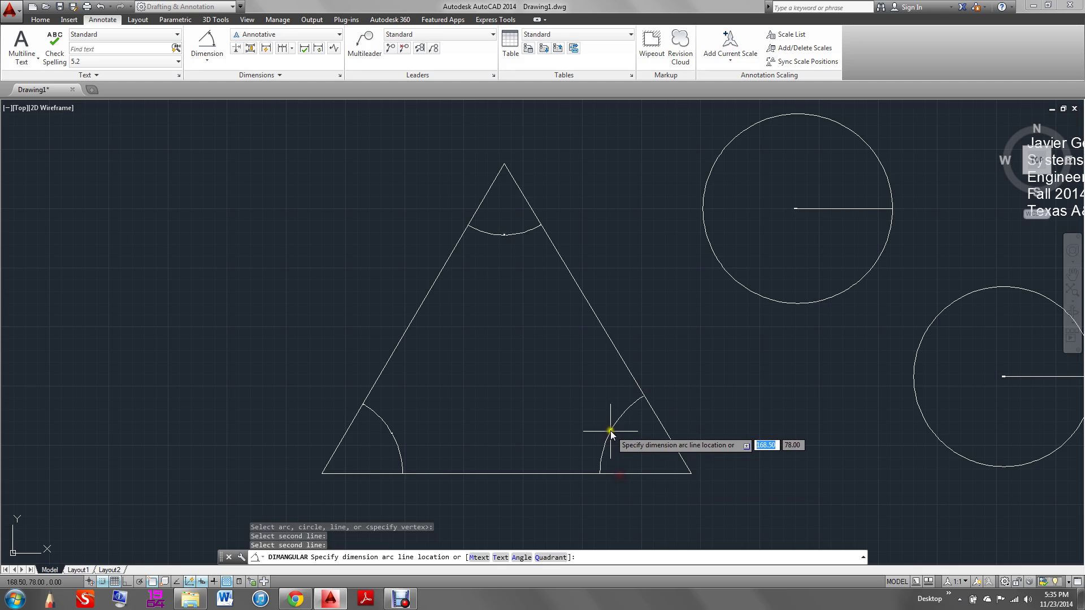
{"action": "left_click", "coordinate": [609, 437]}
{"action": "scroll", "coordinate": [500, 190], "scroll_direction": "up", "scroll_amount": 2}
{"action": "scroll", "coordinate": [499, 190], "scroll_direction": "up", "scroll_amount": 8}
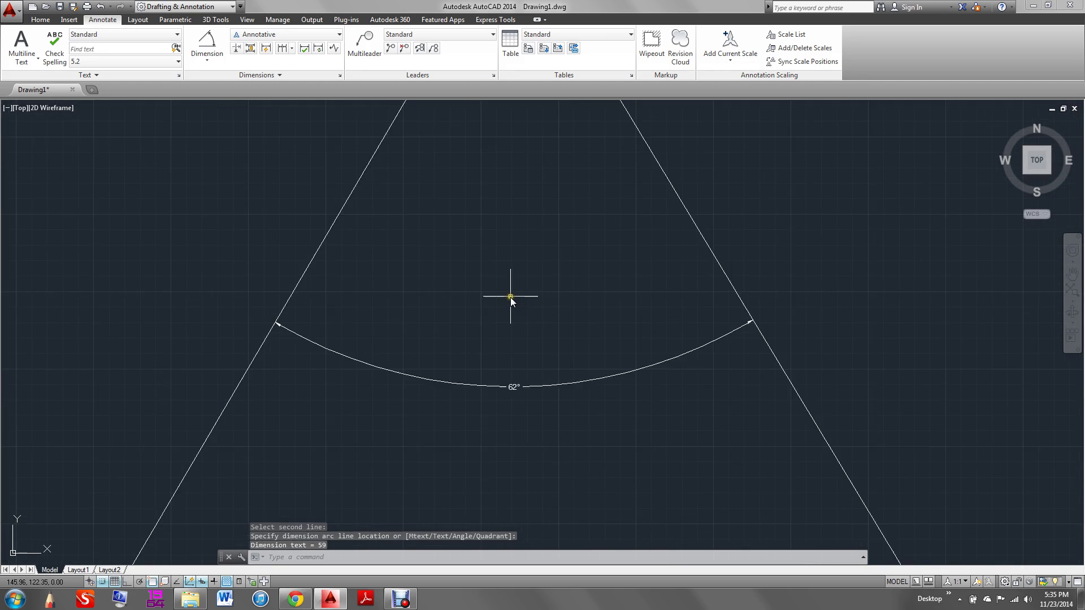
Step: Set the 62° top-angle dimension's precision to 0.0
{"action": "right_click", "coordinate": [461, 265]}
{"action": "key", "text": "Escape"}
{"action": "left_click", "coordinate": [461, 264]}
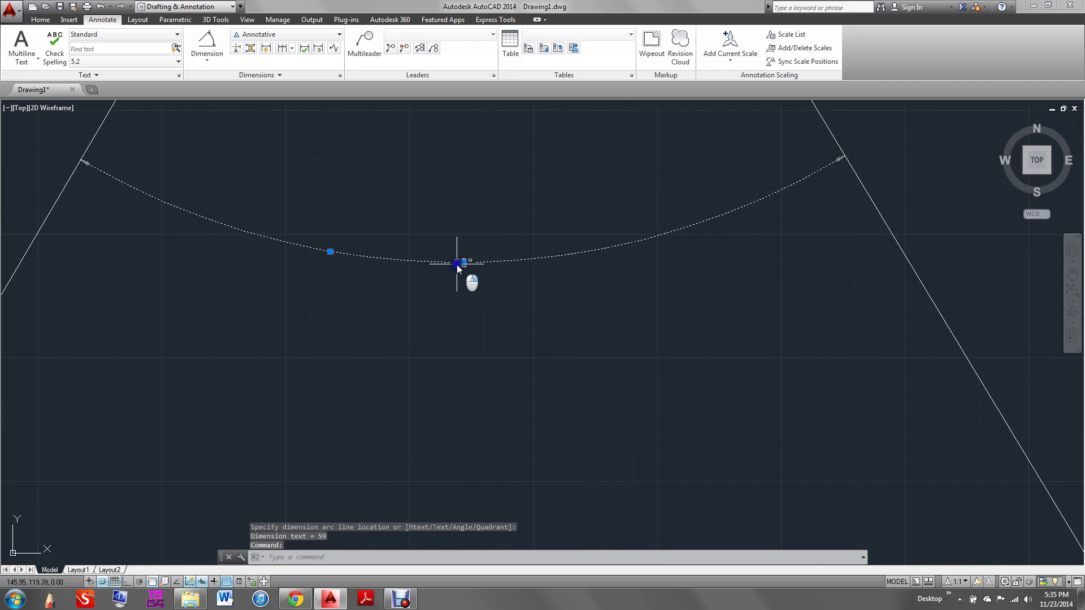
{"action": "right_click", "coordinate": [458, 267]}
{"action": "mouse_move", "coordinate": [526, 305]}
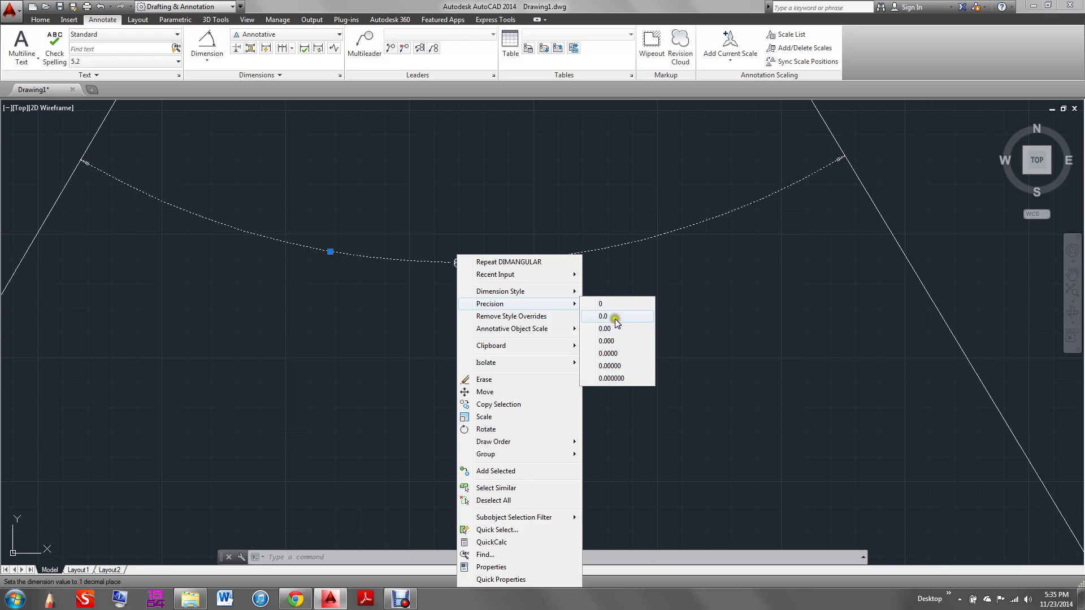
{"action": "left_click", "coordinate": [603, 317]}
{"action": "scroll", "coordinate": [443, 242], "scroll_direction": "down", "scroll_amount": 5}
Step: Set the bottom-left angle dimension to 0.0 precision, showing 59.6°, and view the whole drawing
{"action": "scroll", "coordinate": [460, 358], "scroll_direction": "up", "scroll_amount": 5}
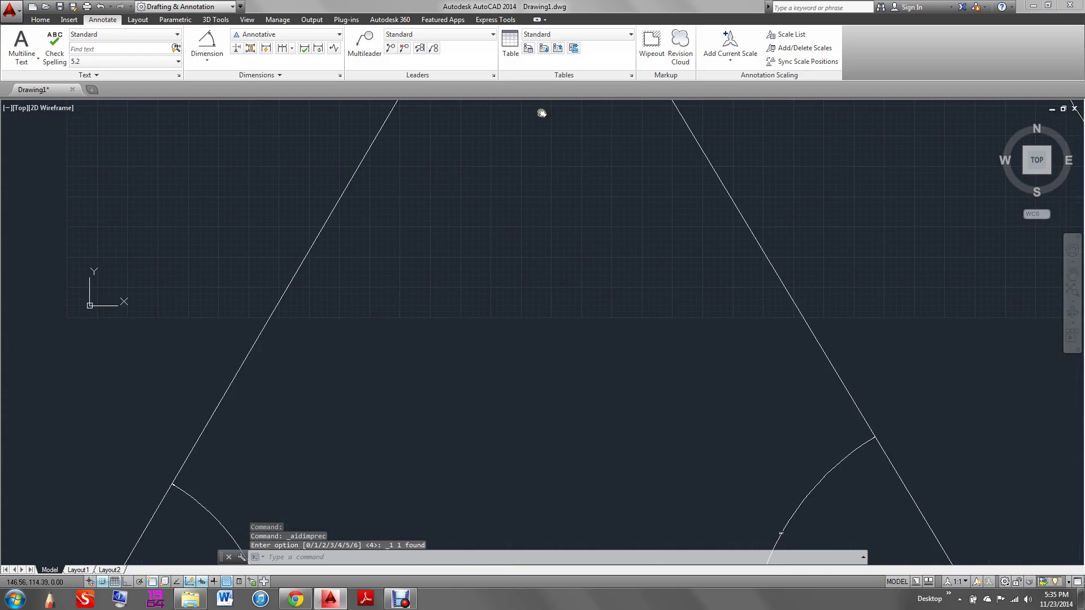
{"action": "scroll", "coordinate": [477, 225], "scroll_direction": "down", "scroll_amount": 3}
{"action": "scroll", "coordinate": [363, 405], "scroll_direction": "up", "scroll_amount": 6}
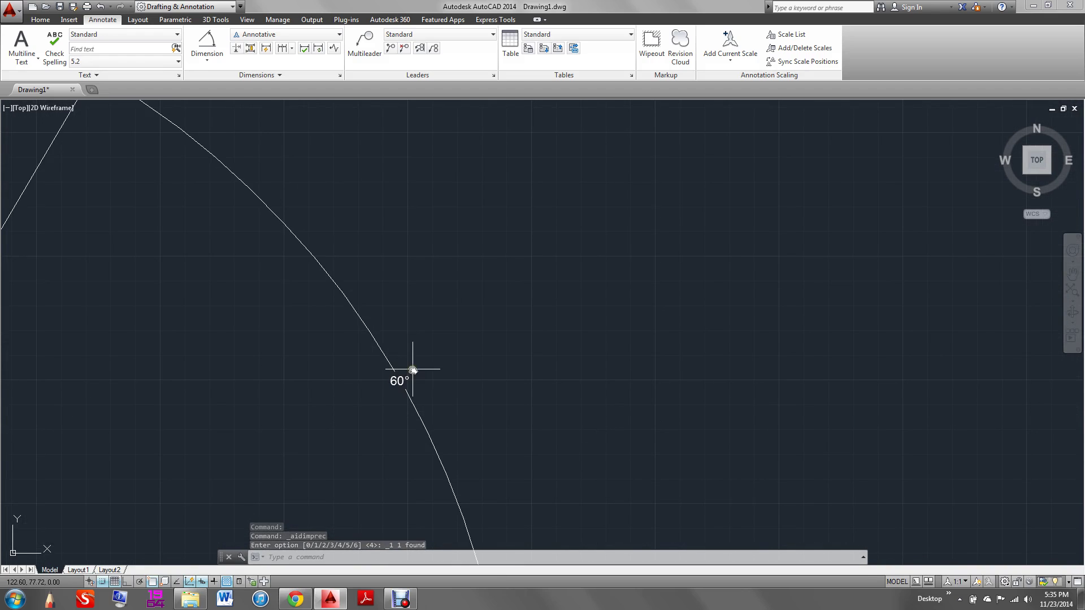
{"action": "left_click", "coordinate": [400, 382]}
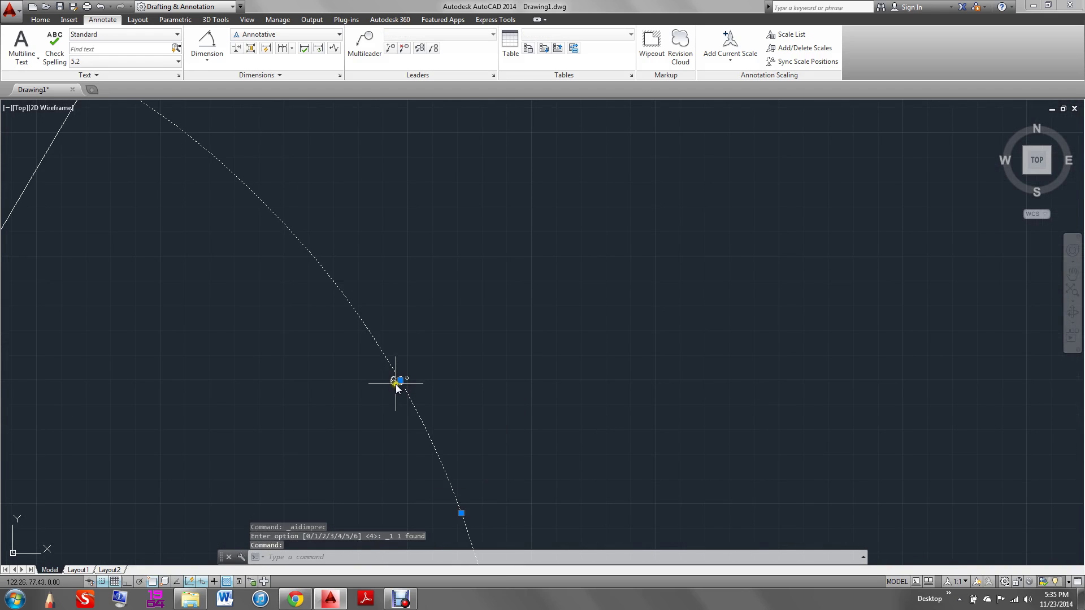
{"action": "right_click", "coordinate": [395, 380]}
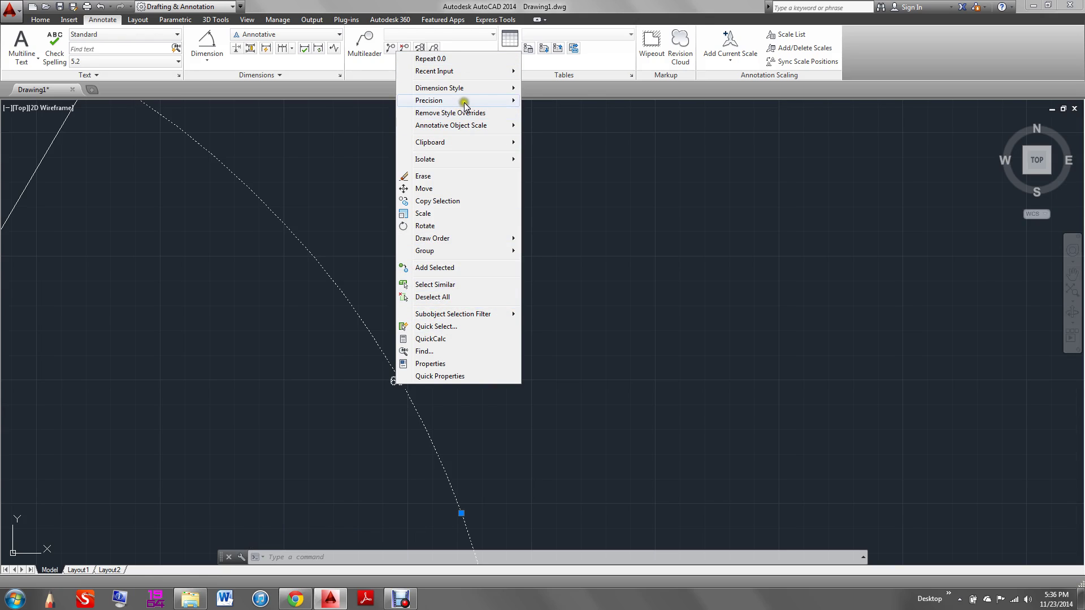
{"action": "mouse_move", "coordinate": [478, 100]}
{"action": "left_click", "coordinate": [572, 117]}
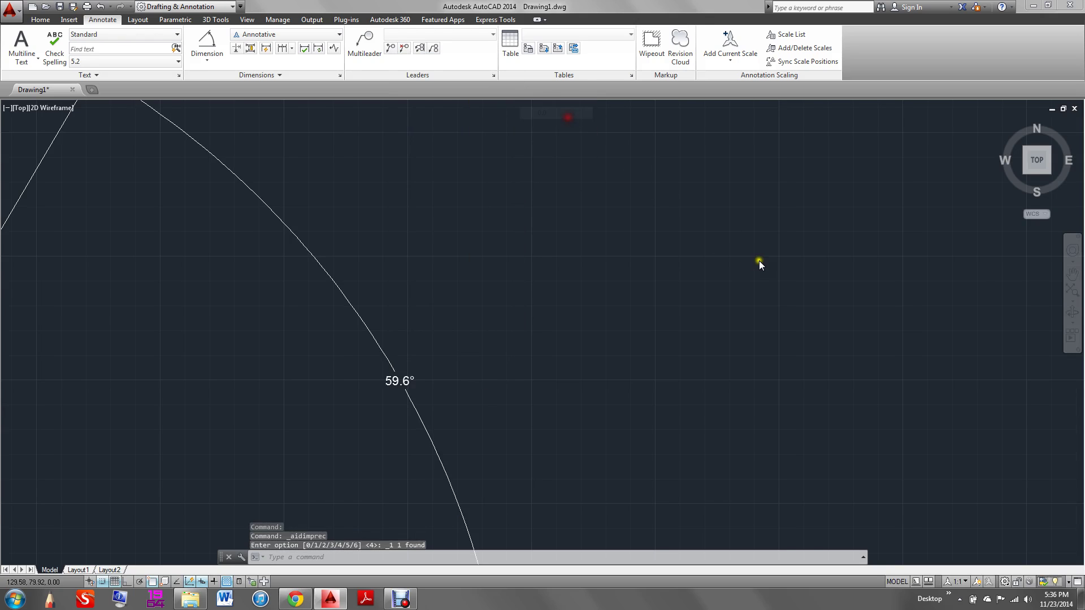
{"action": "scroll", "coordinate": [758, 257], "scroll_direction": "down", "scroll_amount": 5}
{"action": "middle_click_drag", "start_coordinate": [760, 255], "coordinate": [412, 395]}
{"action": "scroll", "coordinate": [756, 193], "scroll_direction": "down", "scroll_amount": 3}
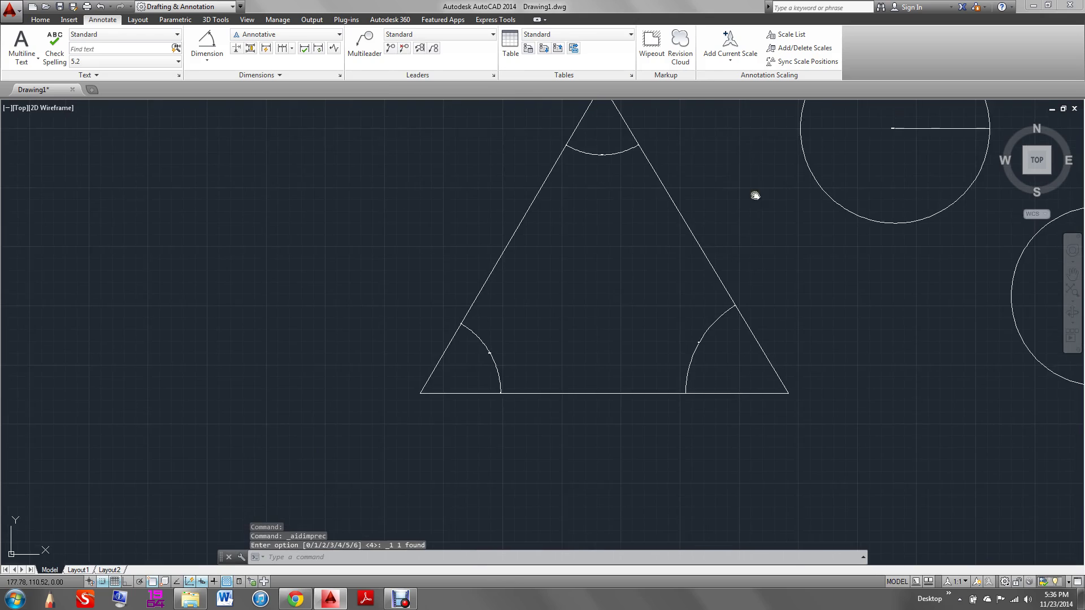
{"action": "scroll", "coordinate": [695, 230], "scroll_direction": "down", "scroll_amount": 2}
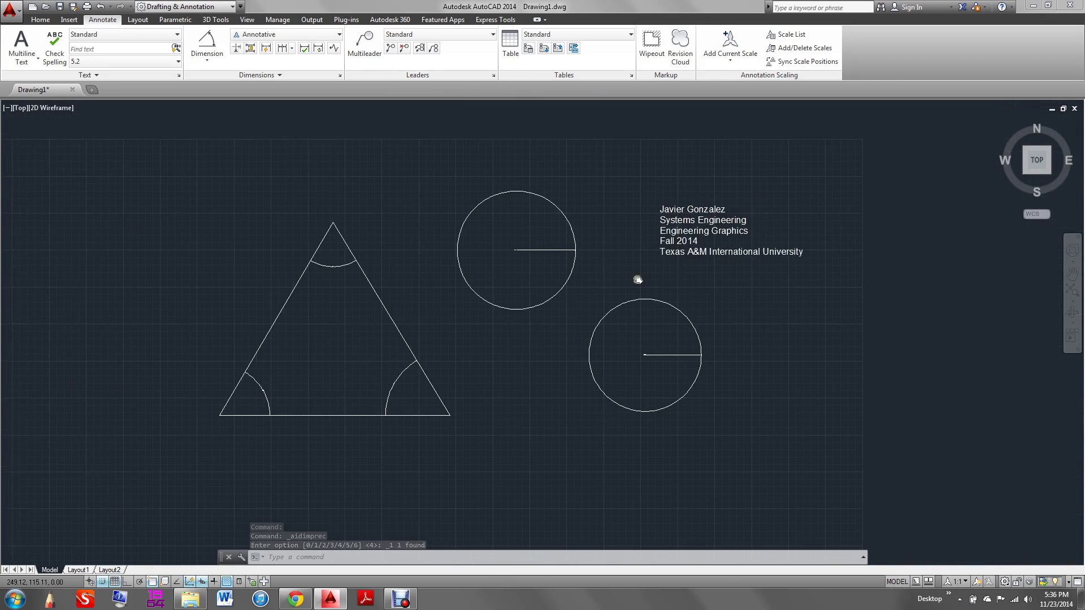
{"action": "scroll", "coordinate": [529, 320], "scroll_direction": "up", "scroll_amount": 2}
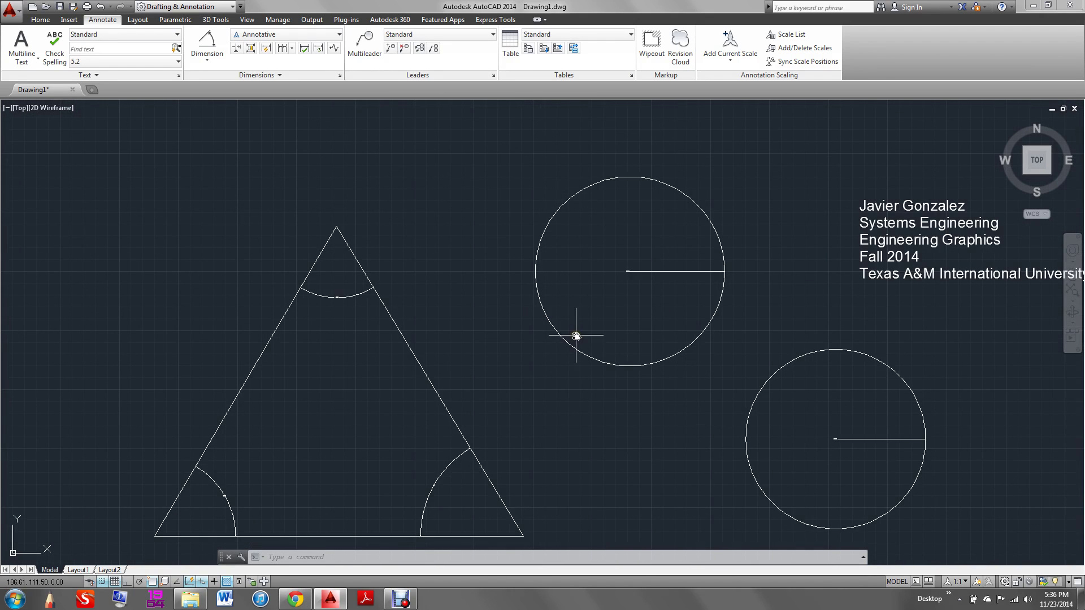